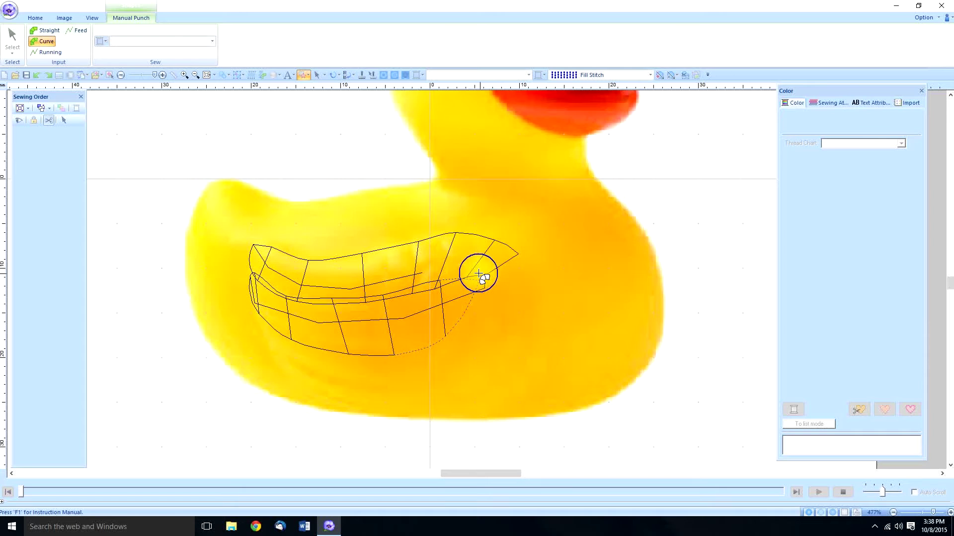
# Extend the second curved manual punch band along the wing to its front tip
pyautogui.click(475, 269)
pyautogui.click(473, 272)
pyautogui.click(478, 318)
pyautogui.click(500, 269)
pyautogui.click(507, 264)
pyautogui.click(498, 300)
pyautogui.click(518, 286)
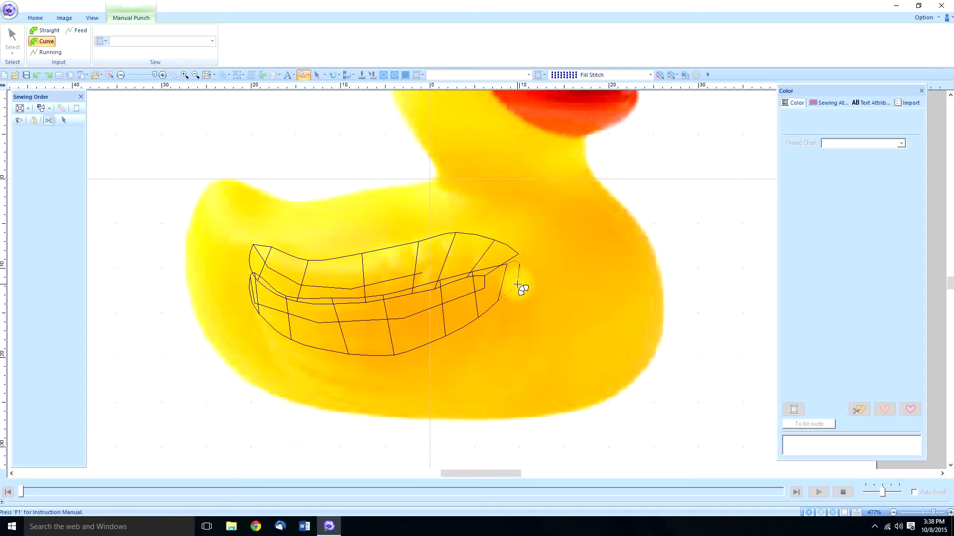
pyautogui.click(517, 285)
# Add a running stitch path under the second wing band, leading back towards the wing's tail end
pyautogui.press('v')
pyautogui.click(506, 309)
pyautogui.click(477, 351)
pyautogui.click(424, 367)
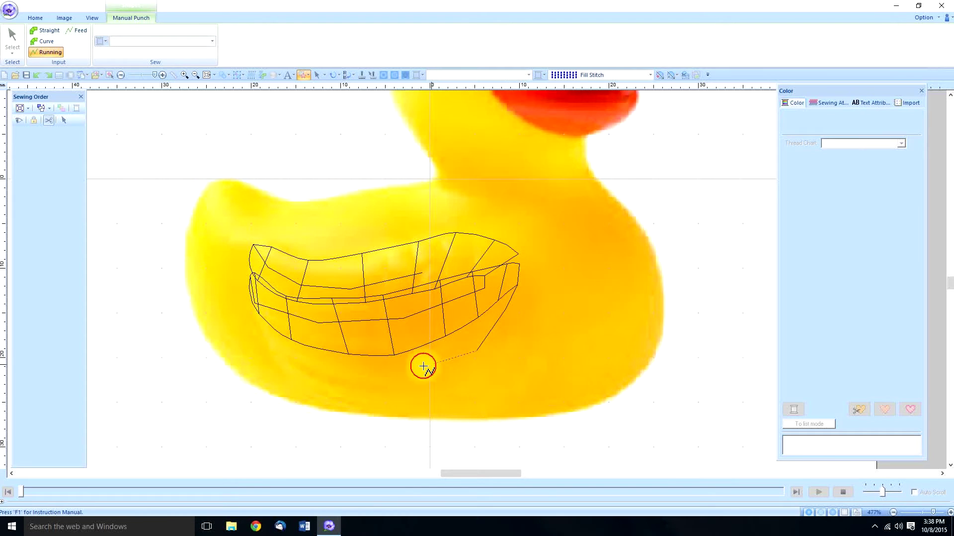
pyautogui.click(341, 368)
pyautogui.click(272, 347)
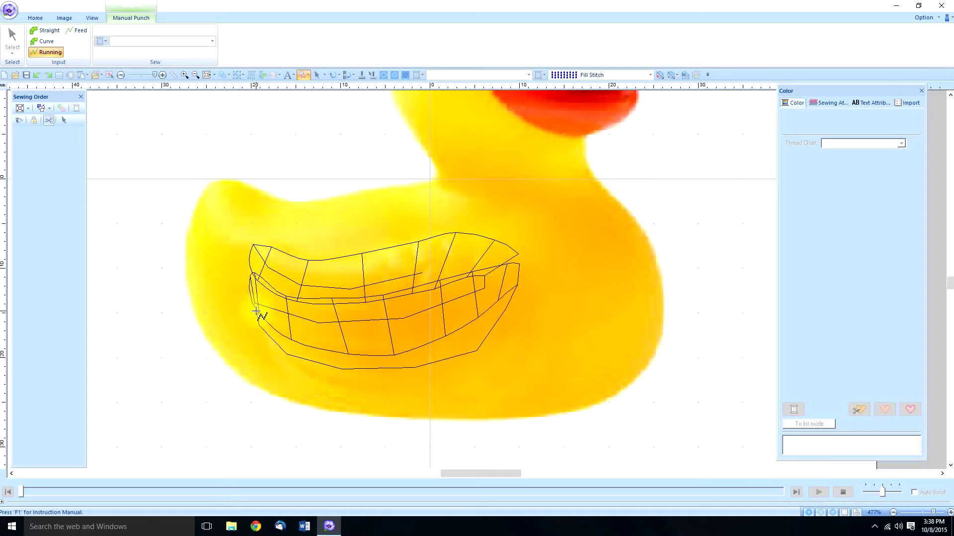
# Begin the third curved manual punch band at the wing's tail end and carry it to the middle of the lower wing
pyautogui.press('x')
pyautogui.click(256, 323)
pyautogui.click(265, 313)
pyautogui.click(266, 347)
pyautogui.click(297, 332)
pyautogui.click(351, 342)
pyautogui.click(352, 384)
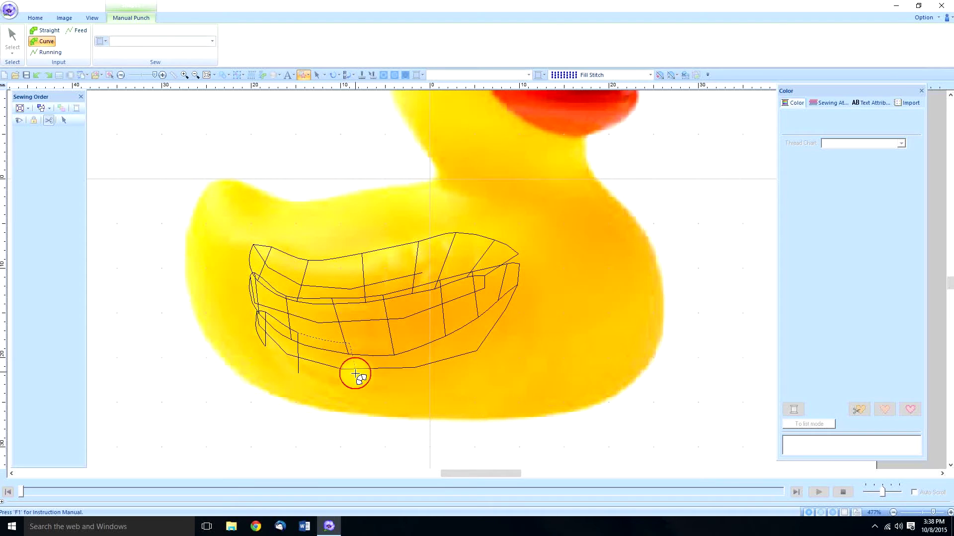
# Extend the third curved band to the wing's front tip and finish the manual punch wing, about 31 × 17 mm overall
pyautogui.click(415, 342)
pyautogui.click(415, 342)
pyautogui.click(436, 381)
pyautogui.click(501, 346)
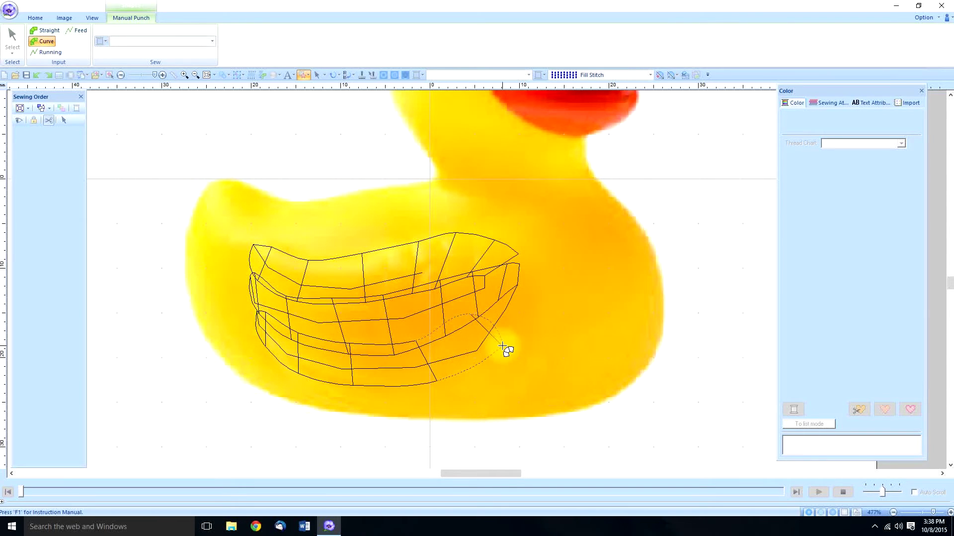
pyautogui.click(504, 288)
pyautogui.click(521, 292)
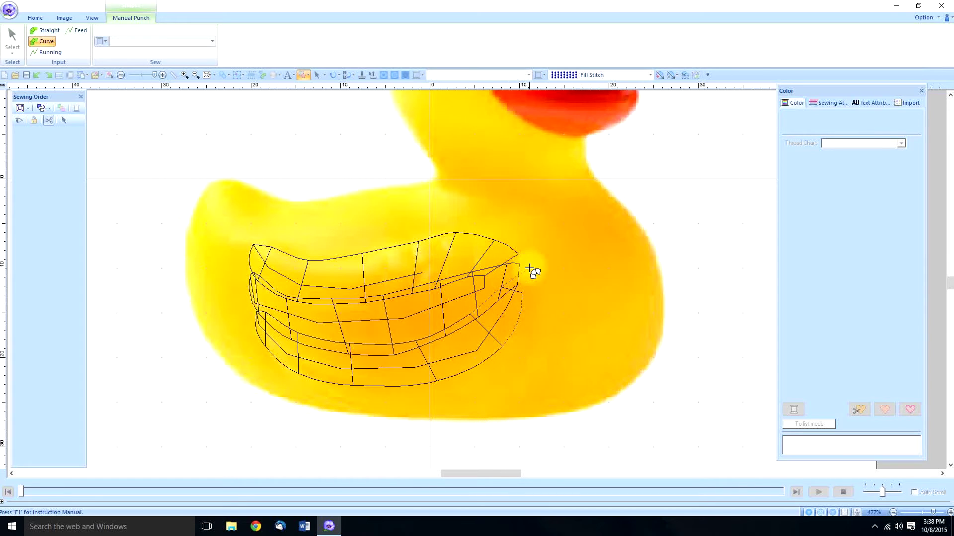
pyautogui.click(515, 264)
pyautogui.doubleClick(521, 263)
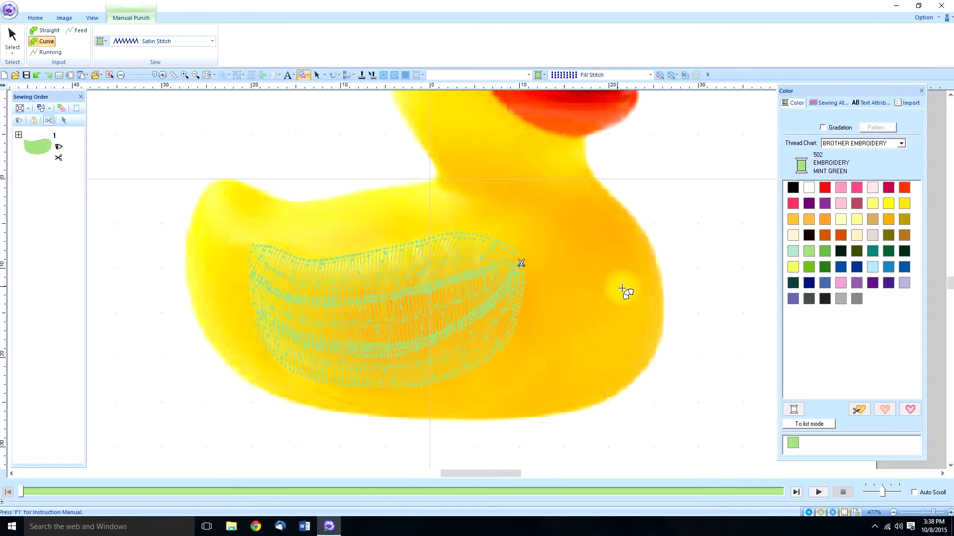
pyautogui.click(8, 37)
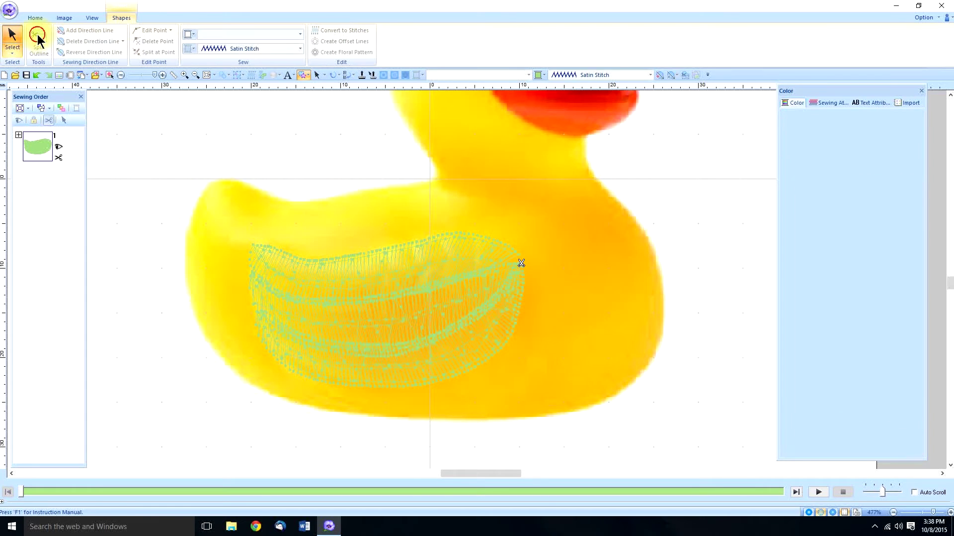
pyautogui.click(187, 49)
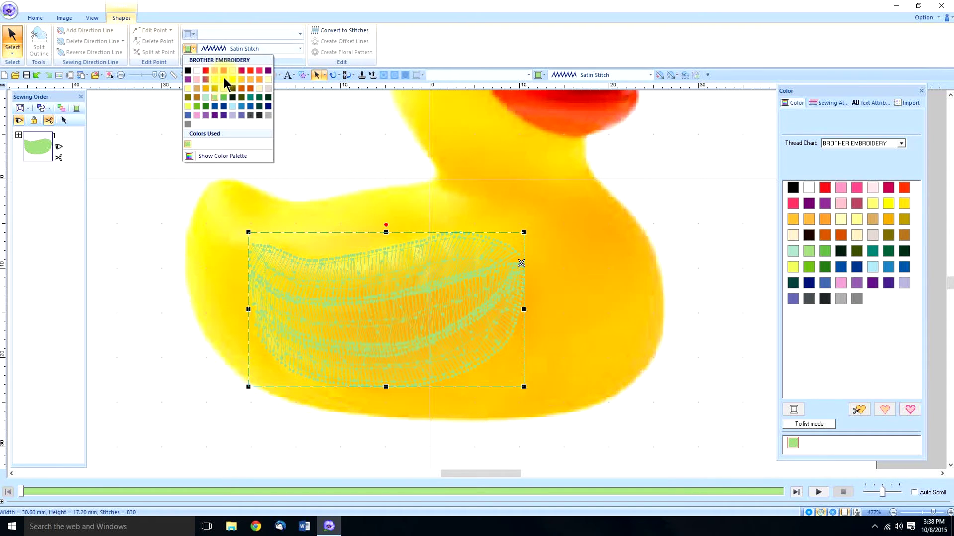
pyautogui.click(340, 138)
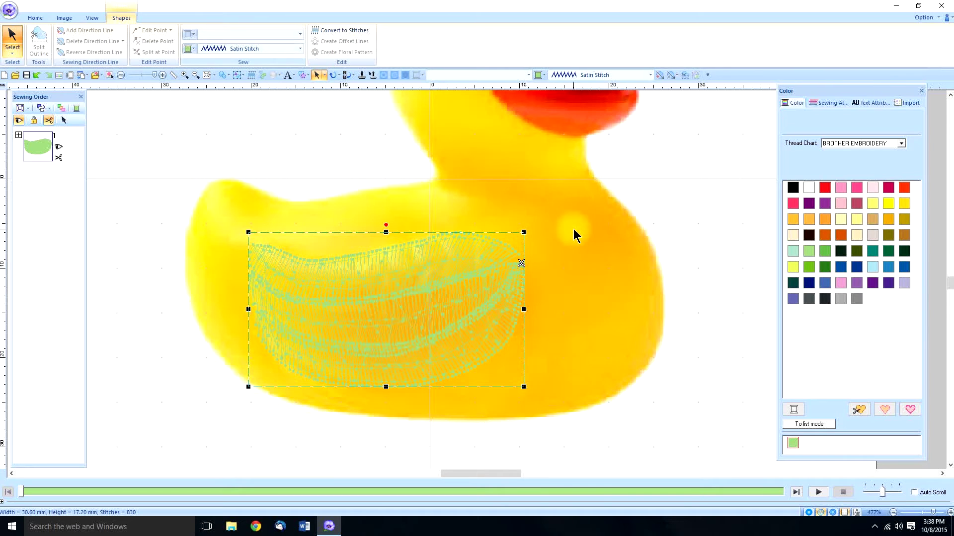
# Start a closed curve outline shape with the line set to Not Sewn and a Fill Stitch region in yellow 205
pyautogui.scroll(2, 573, 235)
pyautogui.scroll(4, 574, 230)
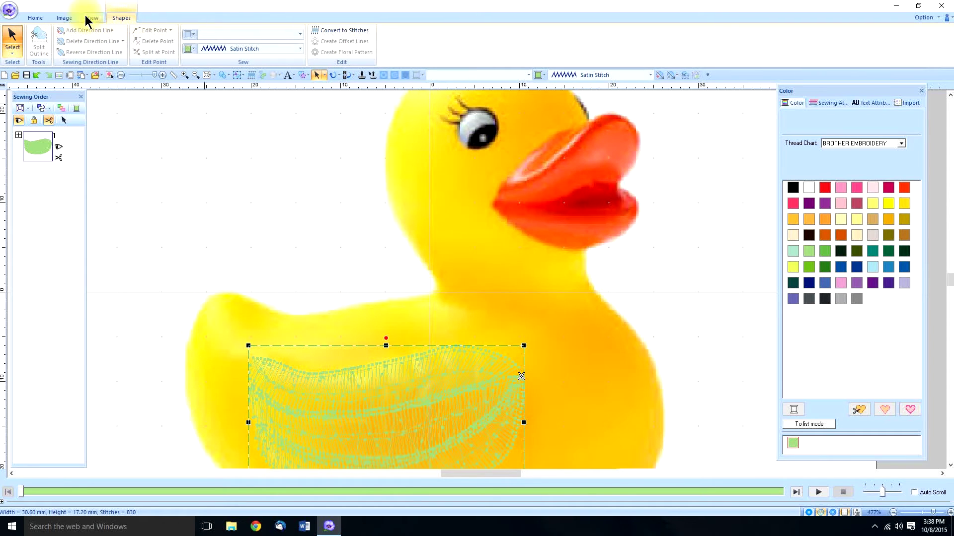
pyautogui.click(40, 19)
pyautogui.click(149, 39)
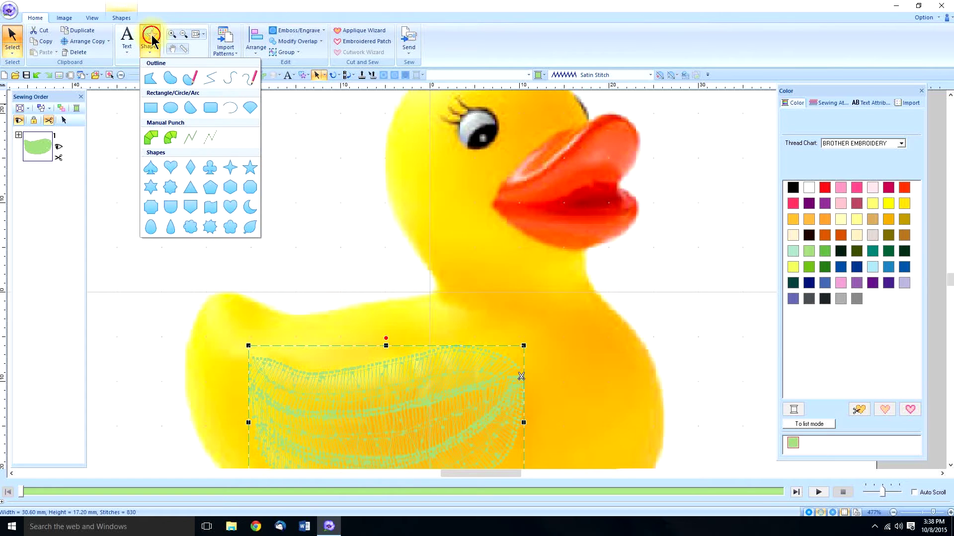
pyautogui.click(171, 78)
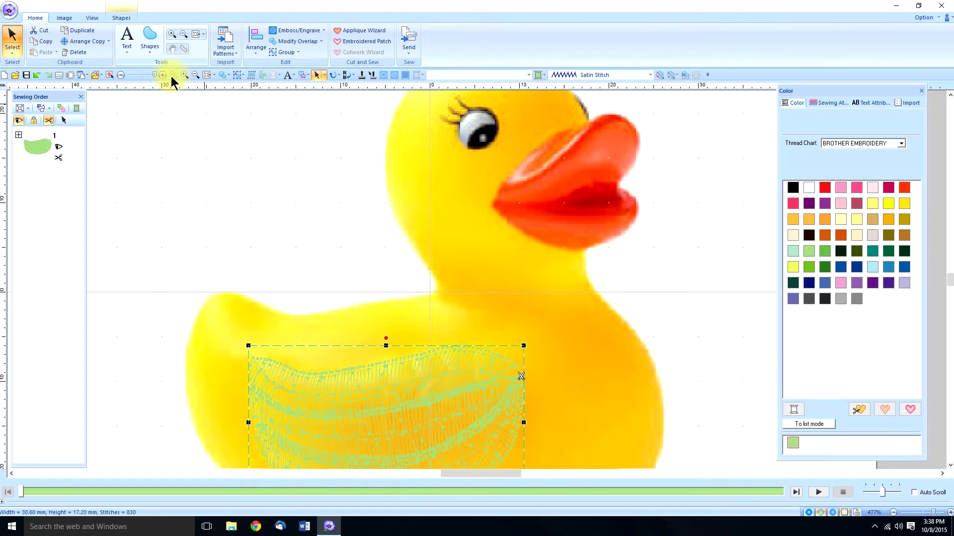
pyautogui.click(83, 33)
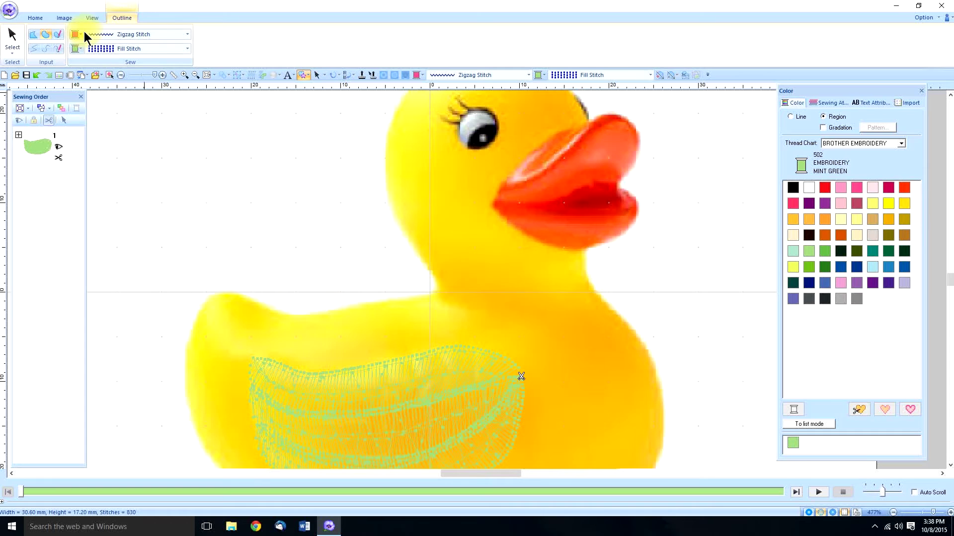
pyautogui.click(187, 33)
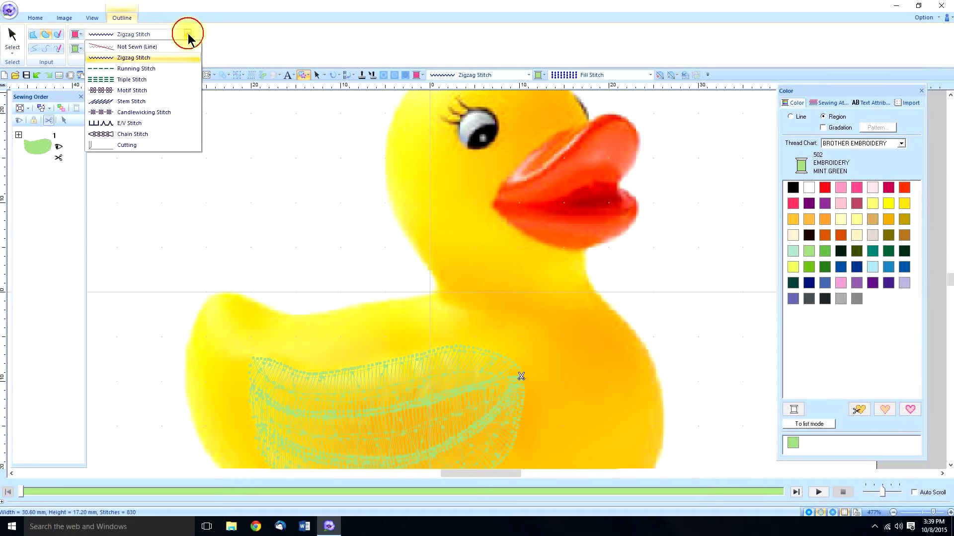
pyautogui.click(142, 46)
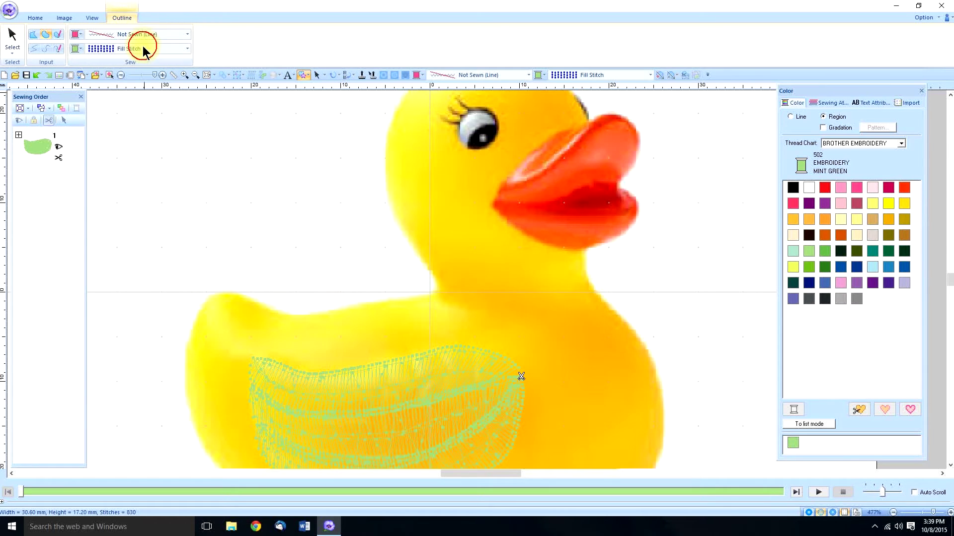
pyautogui.click(73, 47)
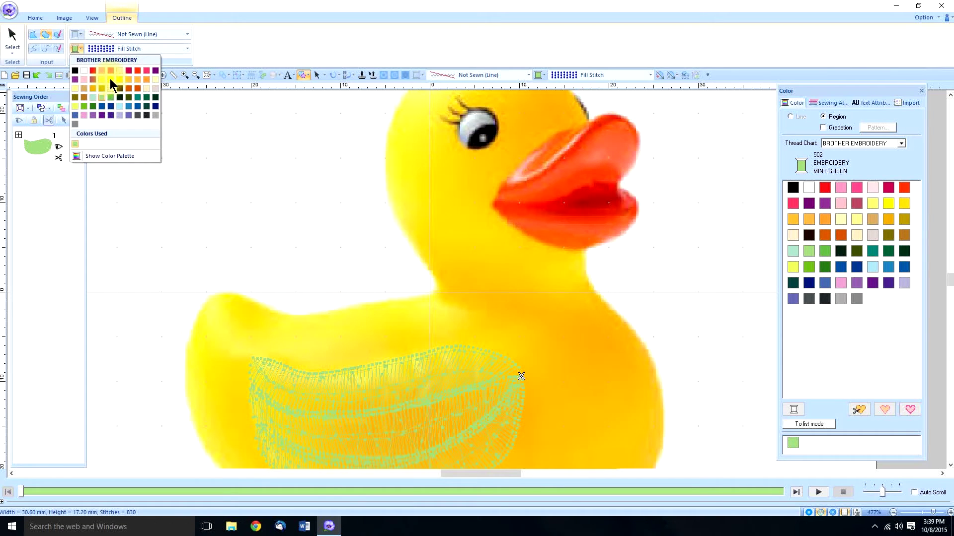
pyautogui.click(110, 80)
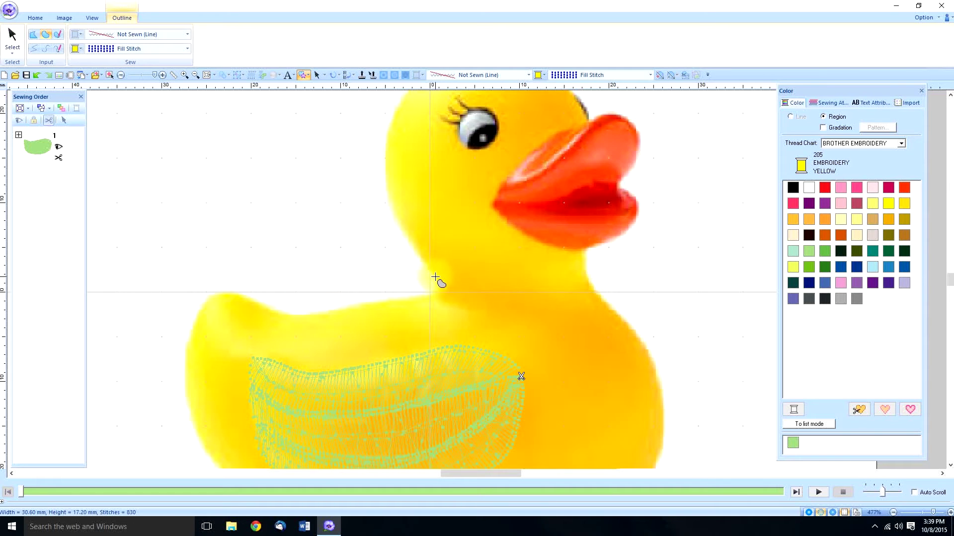
# Trace the duck's head with the closed curve, from the nape over the crown to the top of the beak
pyautogui.scroll(1, 438, 281)
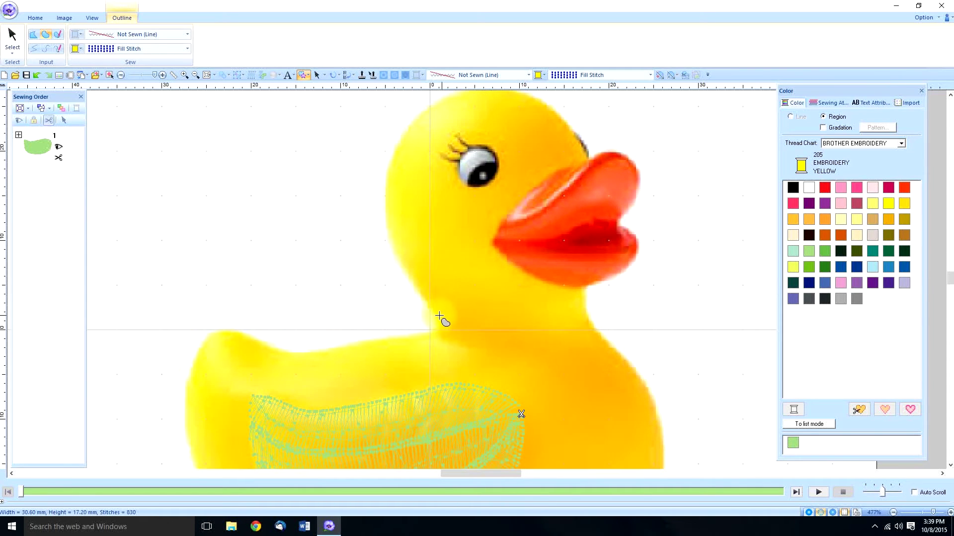
pyautogui.moveTo(434, 315)
pyautogui.mouseDown()
pyautogui.moveTo(406, 278)
pyautogui.moveTo(390, 197)
pyautogui.moveTo(380, 208)
pyautogui.moveTo(395, 182)
pyautogui.moveTo(398, 142)
pyautogui.moveTo(439, 100)
pyautogui.moveTo(473, 97)
pyautogui.moveTo(491, 126)
pyautogui.moveTo(490, 184)
pyautogui.moveTo(486, 160)
pyautogui.moveTo(537, 172)
pyautogui.moveTo(590, 233)
pyautogui.mouseUp()
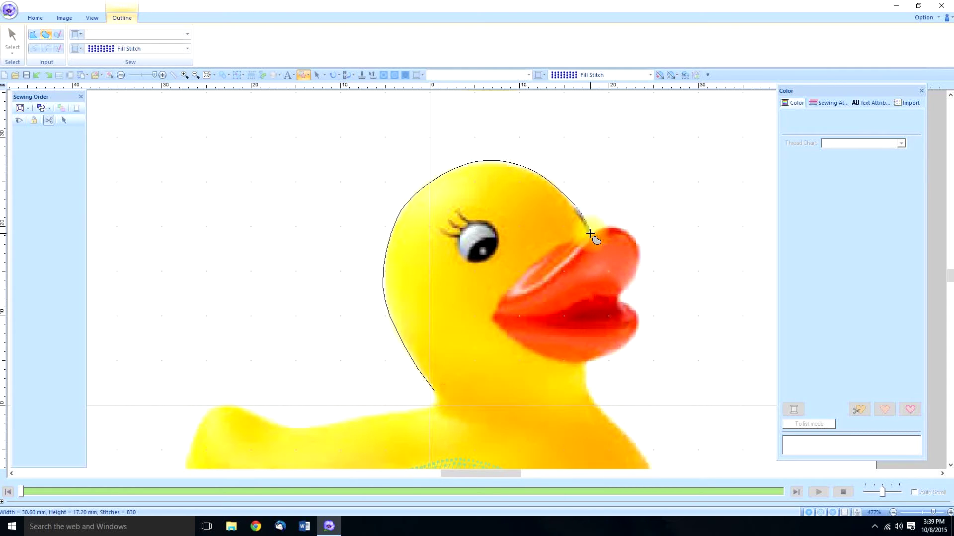
pyautogui.click(590, 234)
# Continue the closed curve along the edge between face and beak, around its corner to the underside of the beak
pyautogui.click(586, 237)
pyautogui.click(582, 240)
pyautogui.click(574, 241)
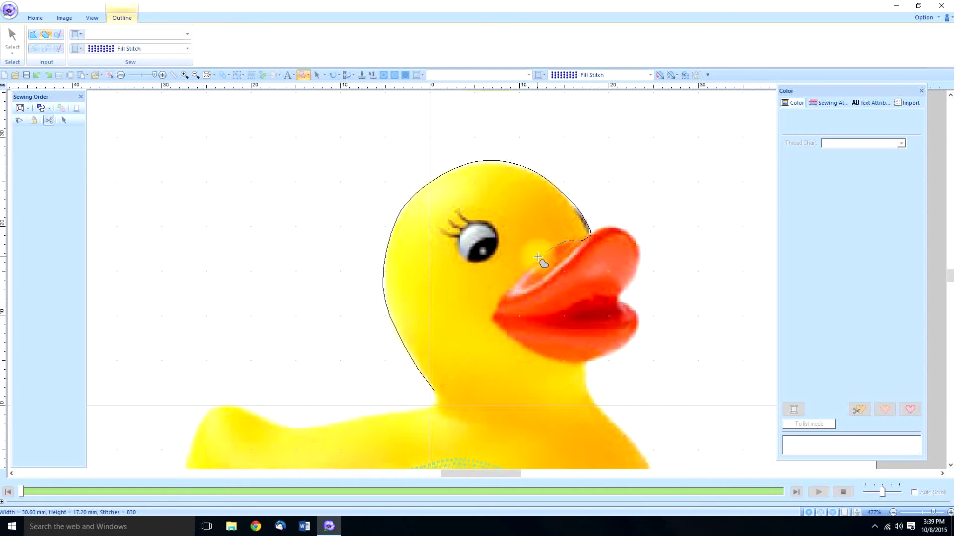
pyautogui.moveTo(535, 262)
pyautogui.mouseDown()
pyautogui.moveTo(492, 321)
pyautogui.moveTo(531, 353)
pyautogui.moveTo(589, 364)
pyautogui.mouseUp()
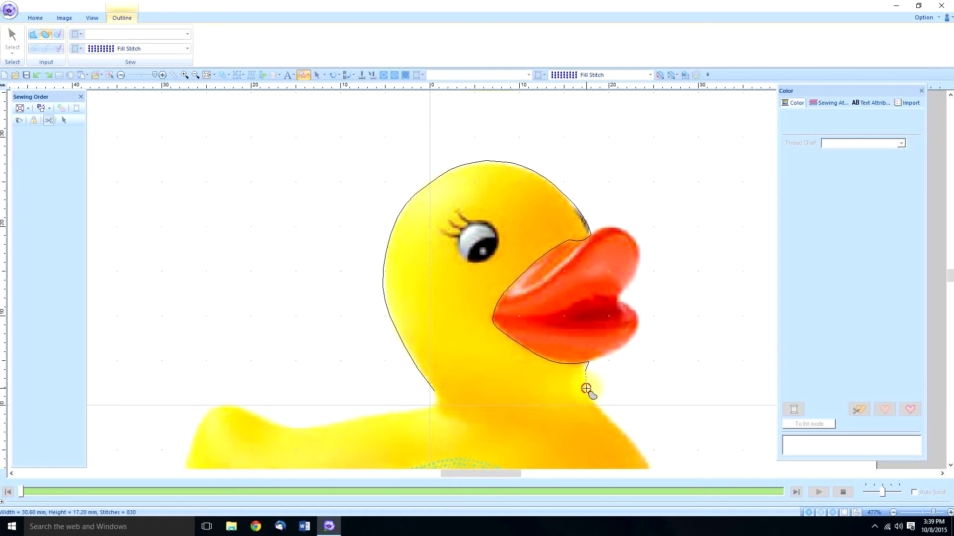
# Continue the closed curve down the front of the duck's neck and onto its chest
pyautogui.click(604, 416)
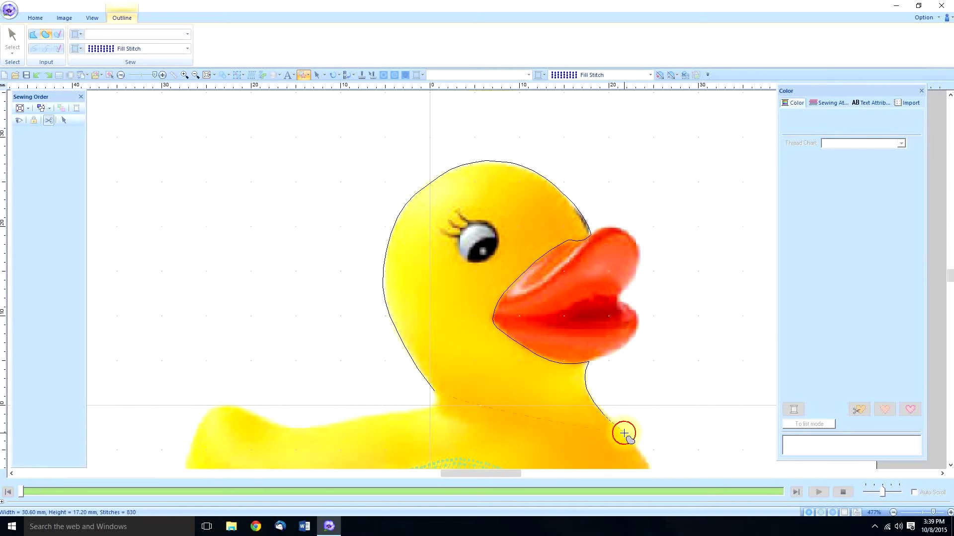
pyautogui.scroll(-2, 624, 434)
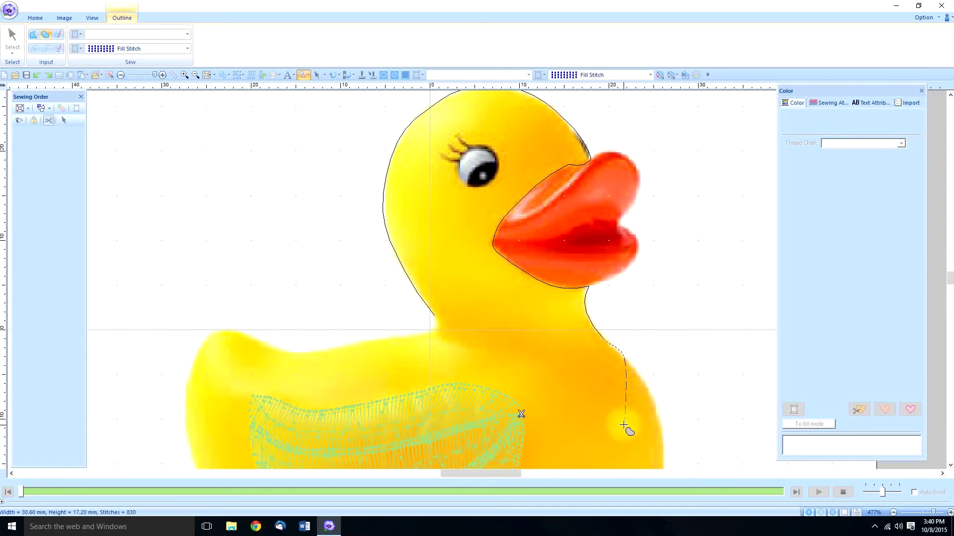
pyautogui.click(640, 378)
pyautogui.scroll(-2, 640, 378)
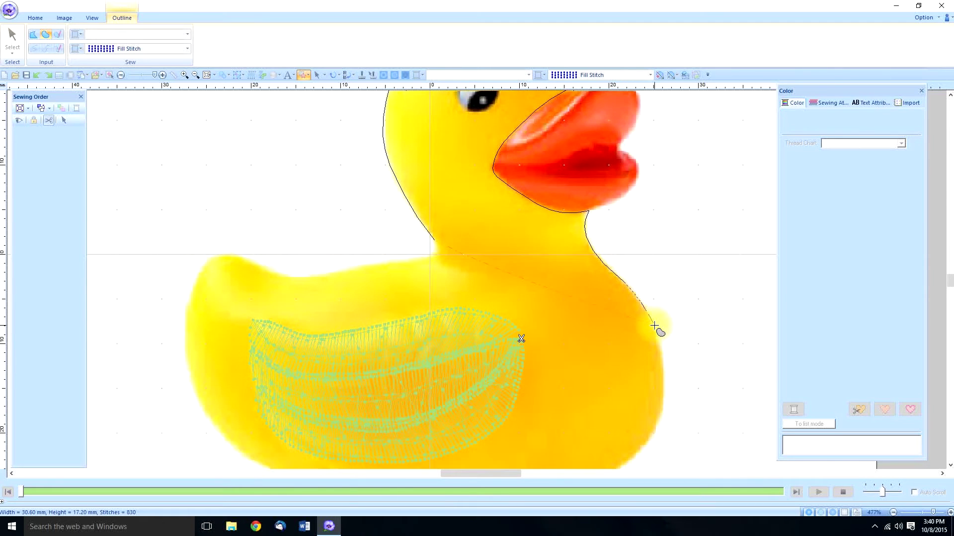
pyautogui.click(654, 325)
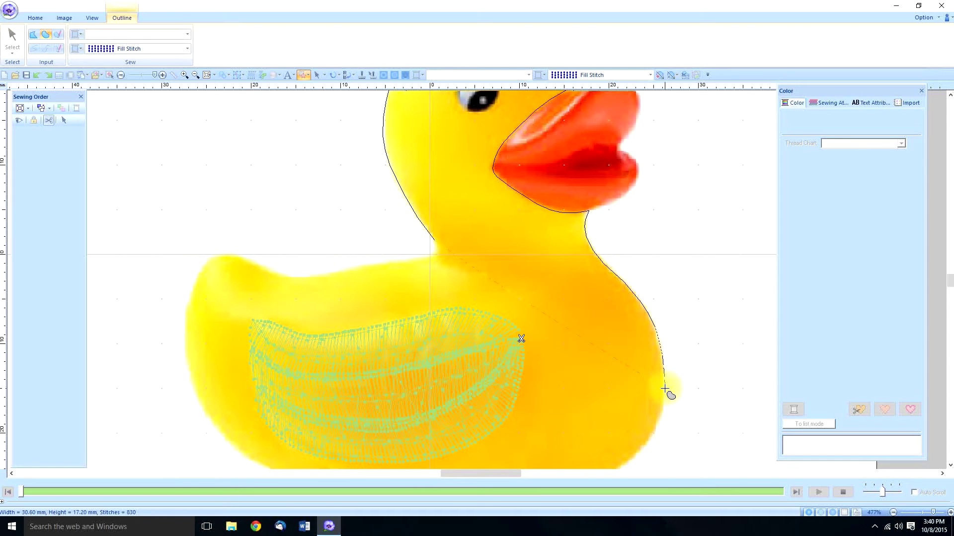
# Continue the closed curve around the lower chest, along the belly and up the duck's rear below the tail
pyautogui.scroll(-1, 663, 391)
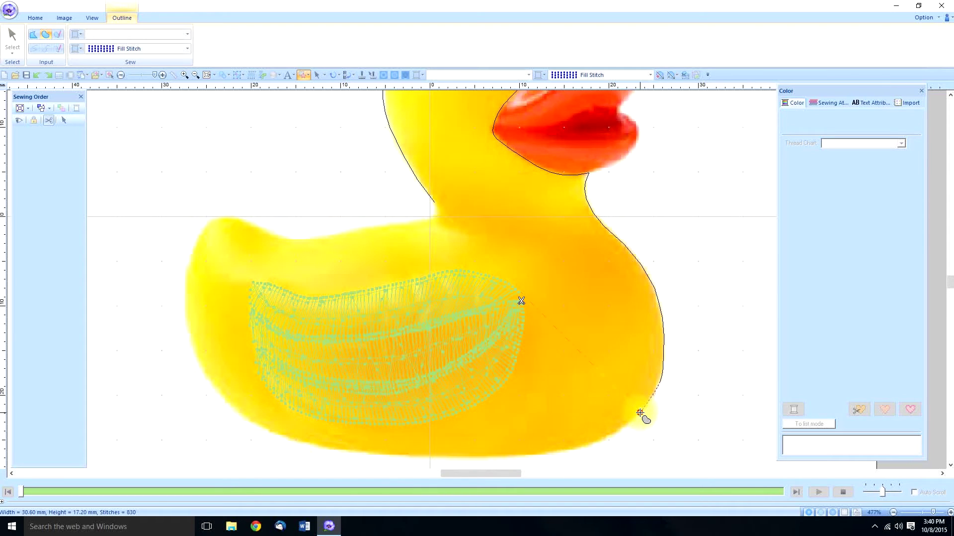
pyautogui.click(541, 456)
pyautogui.click(397, 454)
pyautogui.click(346, 451)
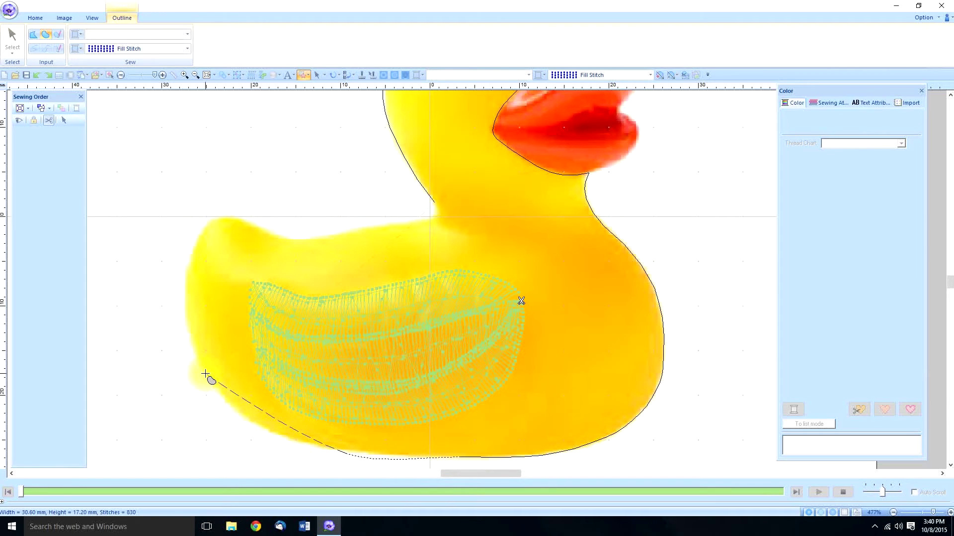
pyautogui.click(261, 430)
pyautogui.click(207, 379)
pyautogui.click(184, 309)
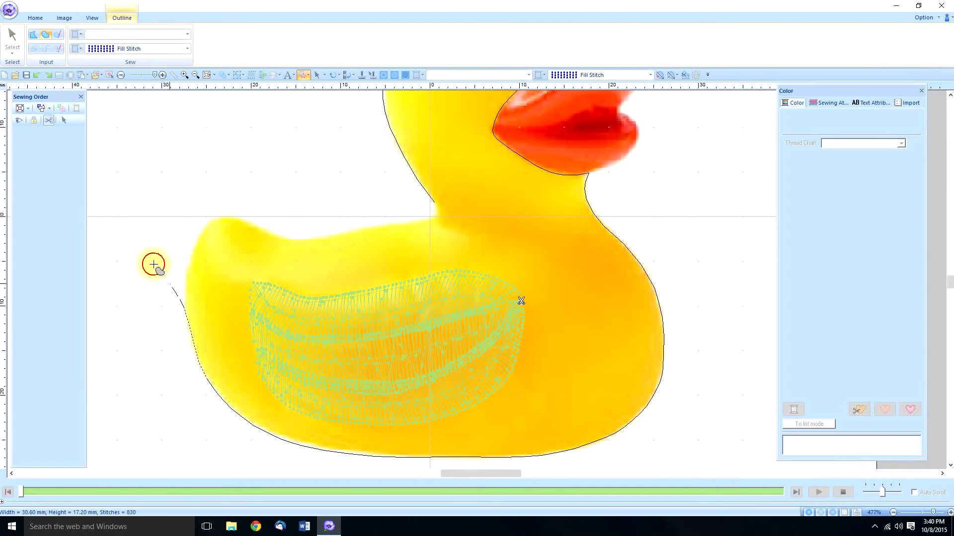
# Trace the tail and back up to the nape and close the duck shape, about 54 × 54 mm
pyautogui.click(46, 34)
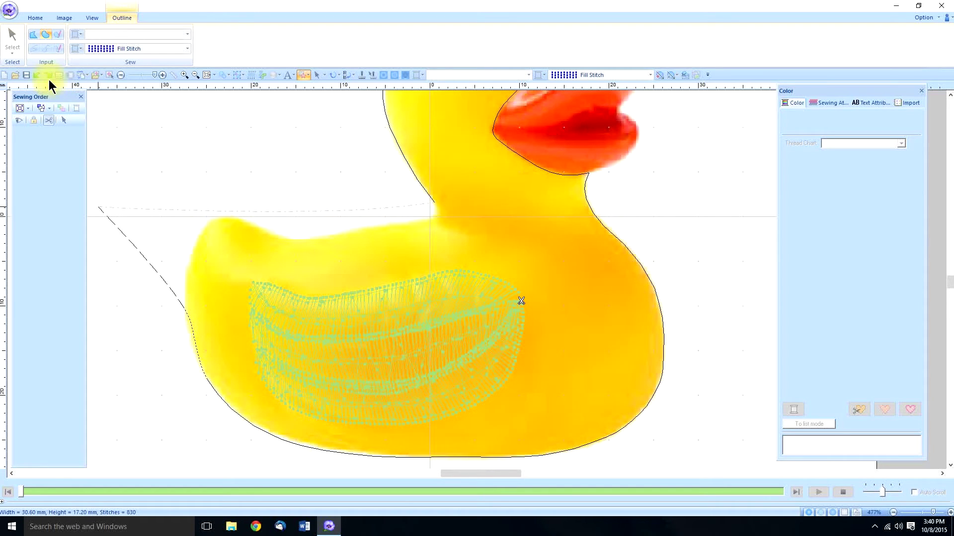
pyautogui.click(198, 234)
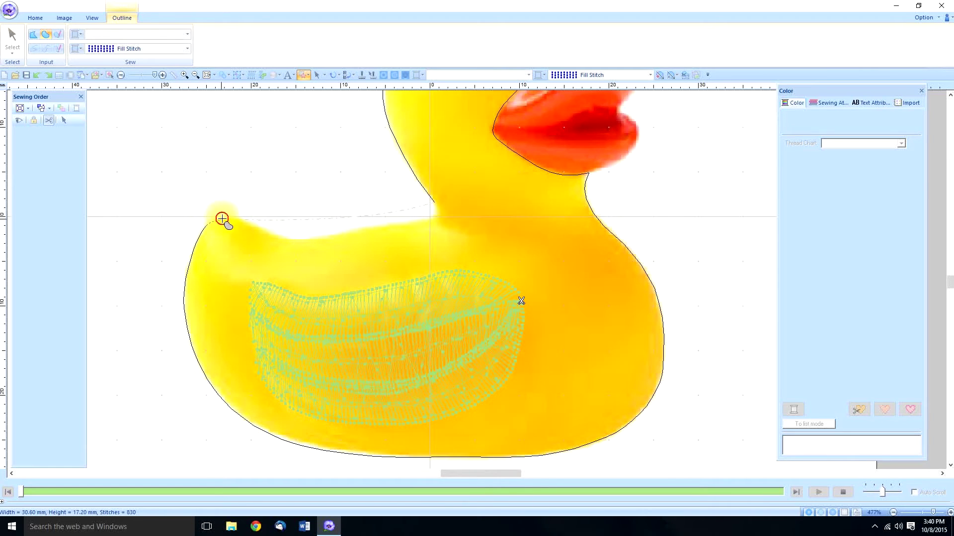
pyautogui.click(251, 223)
pyautogui.click(287, 240)
pyautogui.click(300, 243)
pyautogui.click(368, 228)
pyautogui.click(421, 221)
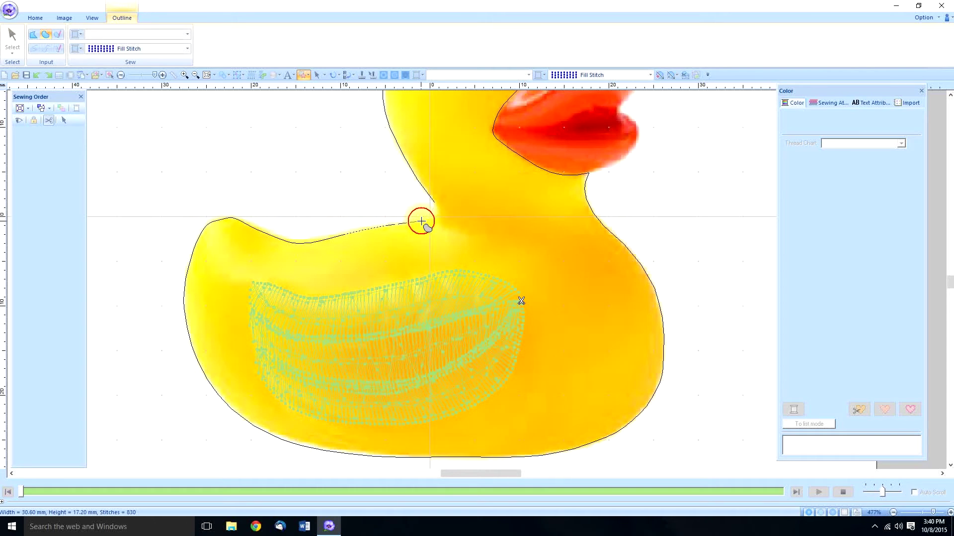
pyautogui.doubleClick(433, 216)
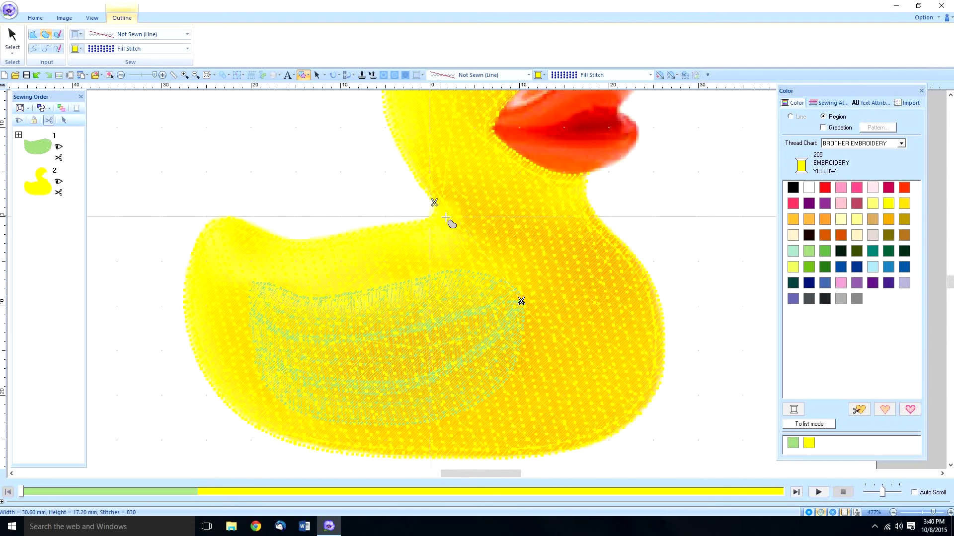
# Move the wing pattern after the yellow duck body in the sewing order
pyautogui.moveTo(39, 149); pyautogui.dragTo(43, 214)
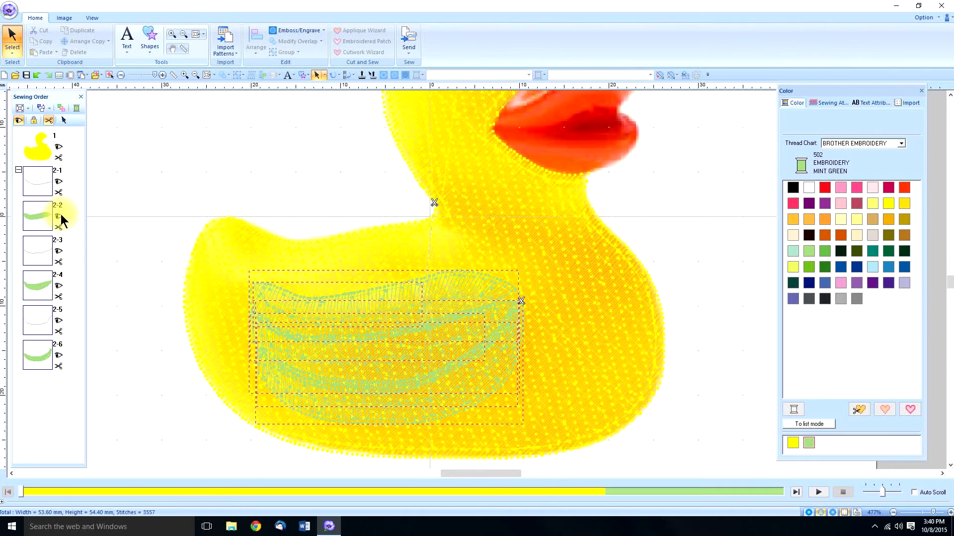
# Recolor the wing pattern to Brother Embroidery Yellow (205), check the duck in the realistic view and return to the stitch view
pyautogui.click(18, 169)
pyautogui.click(42, 179)
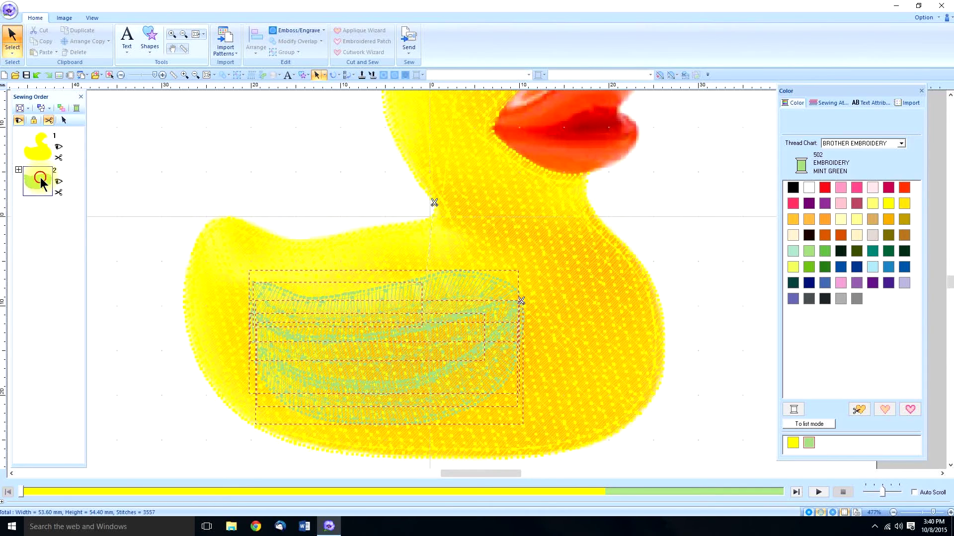
pyautogui.click(887, 206)
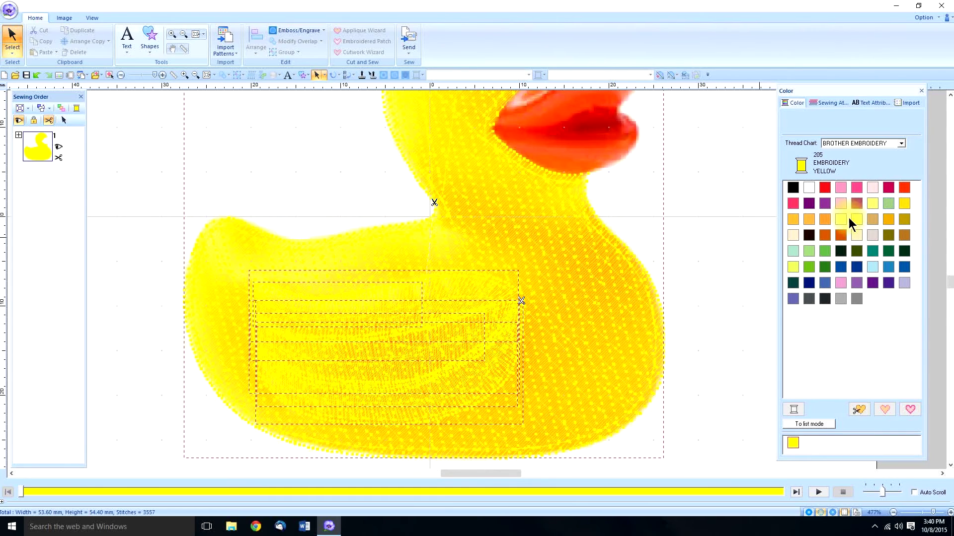
pyautogui.click(832, 513)
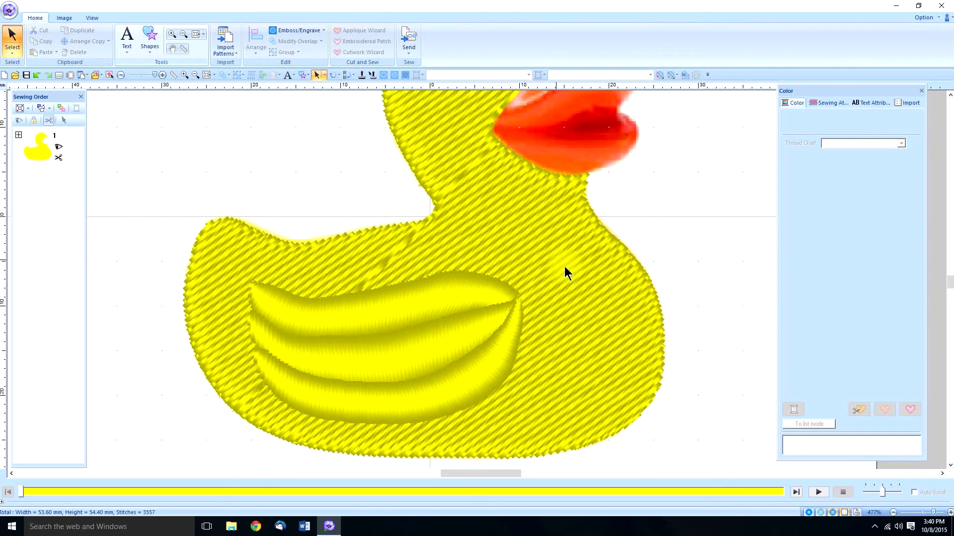
pyautogui.click(821, 512)
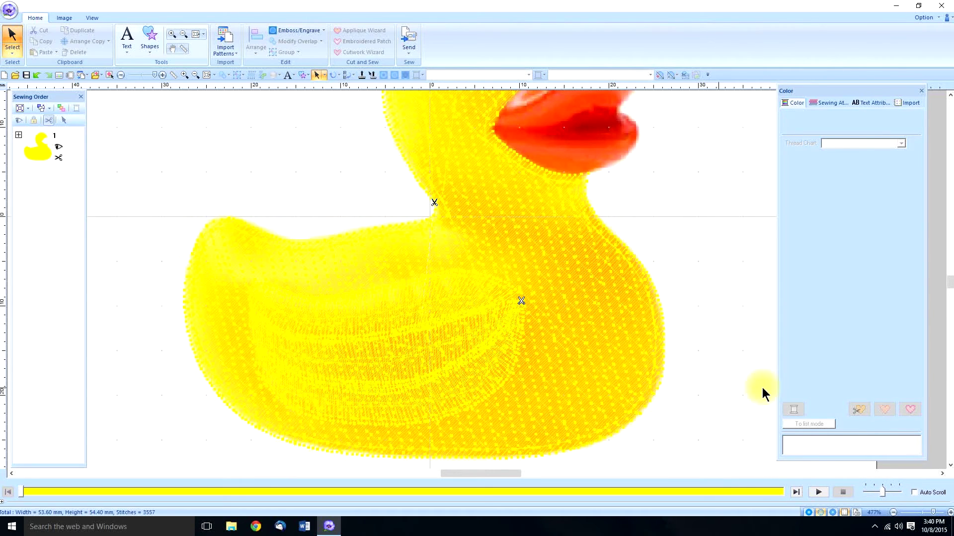
# Start a manual punch pattern on the beak: running stitches along the upper highlight, then curved satin sections from the mouth corner along the upper beak
pyautogui.scroll(3, 717, 298)
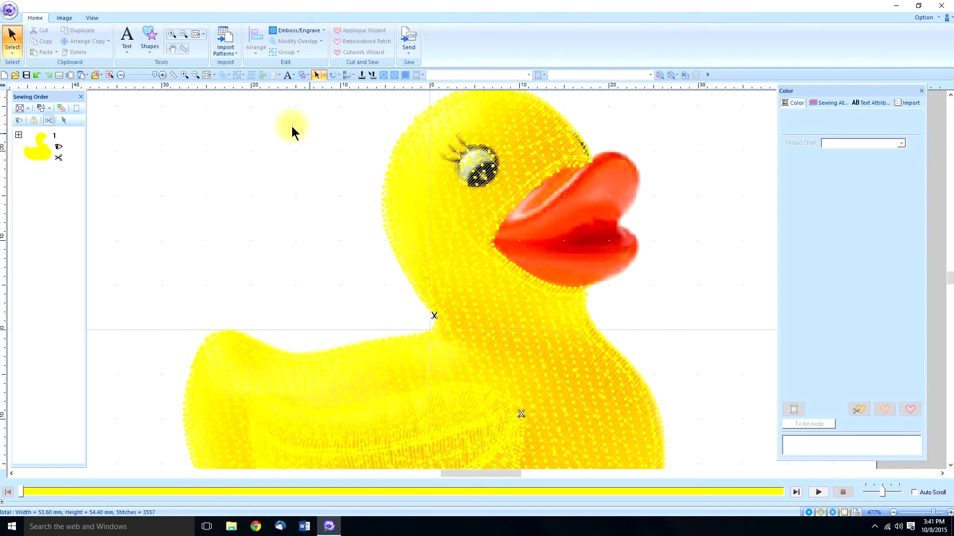
pyautogui.click(150, 44)
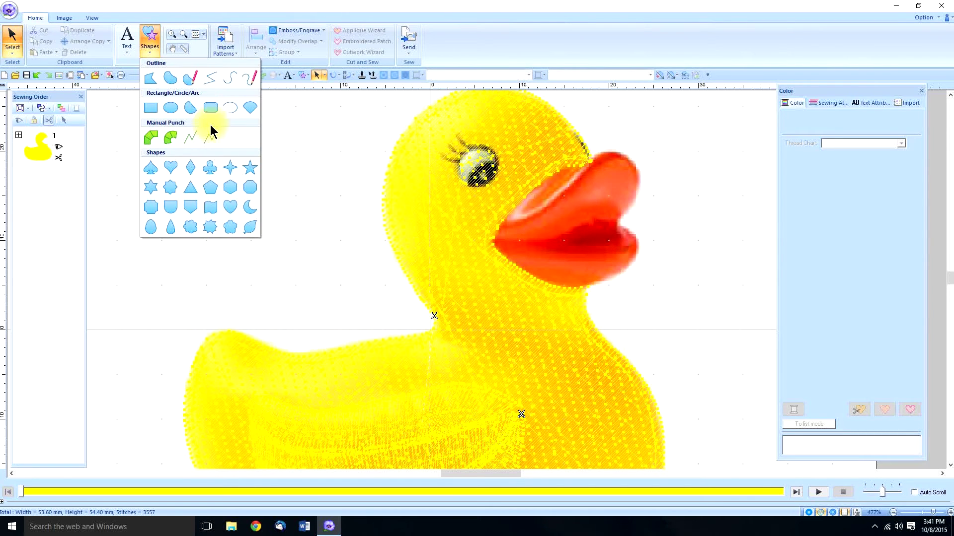
pyautogui.click(190, 137)
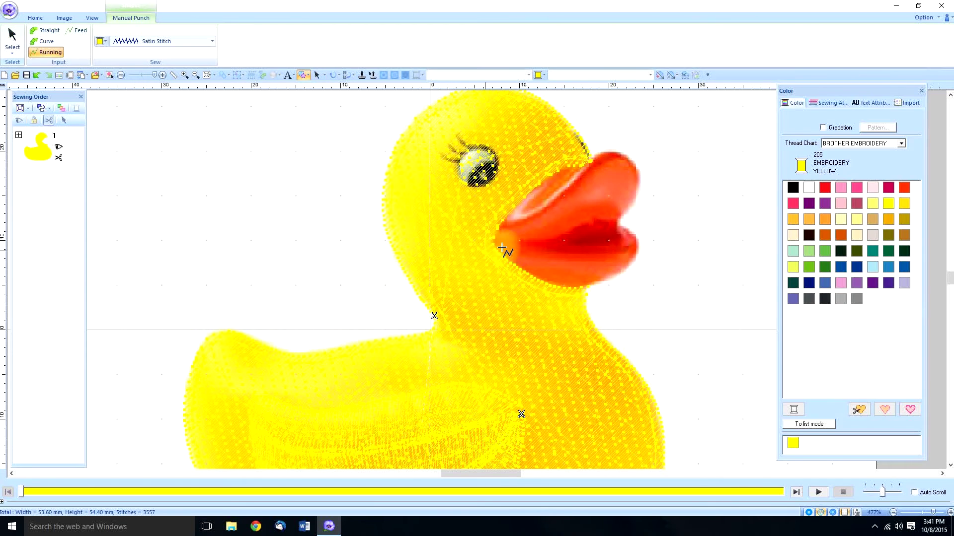
pyautogui.click(551, 203)
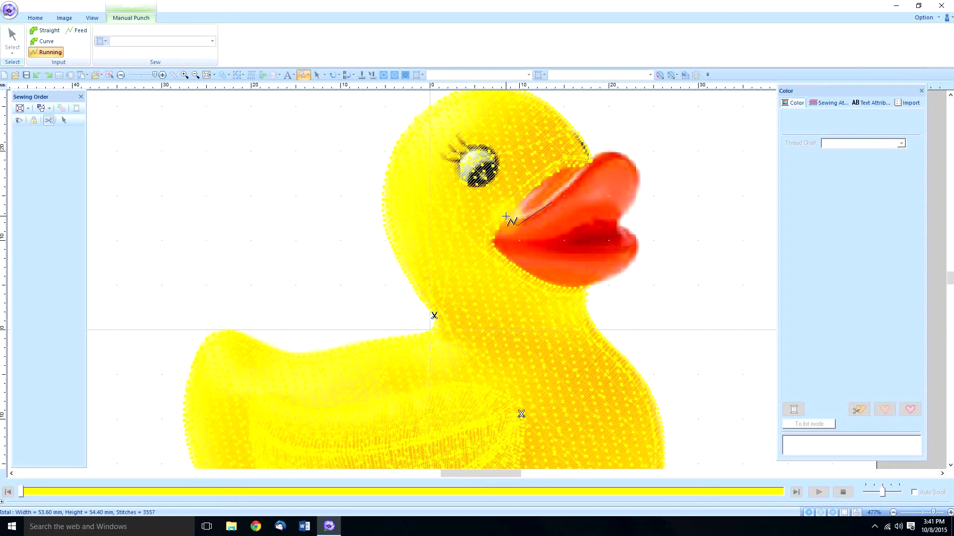
pyautogui.click(495, 240)
pyautogui.click(527, 216)
pyautogui.click(528, 236)
pyautogui.click(571, 195)
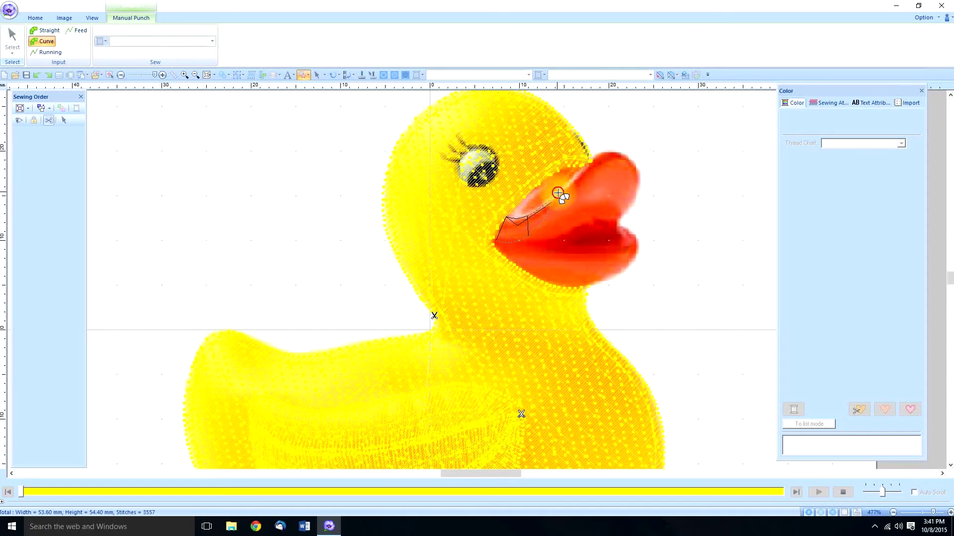
# Continue the curved satin column up the upper beak, around its tip and down to the notch between the beak halves
pyautogui.click(594, 174)
pyautogui.click(605, 160)
pyautogui.click(610, 155)
pyautogui.click(623, 156)
pyautogui.click(637, 167)
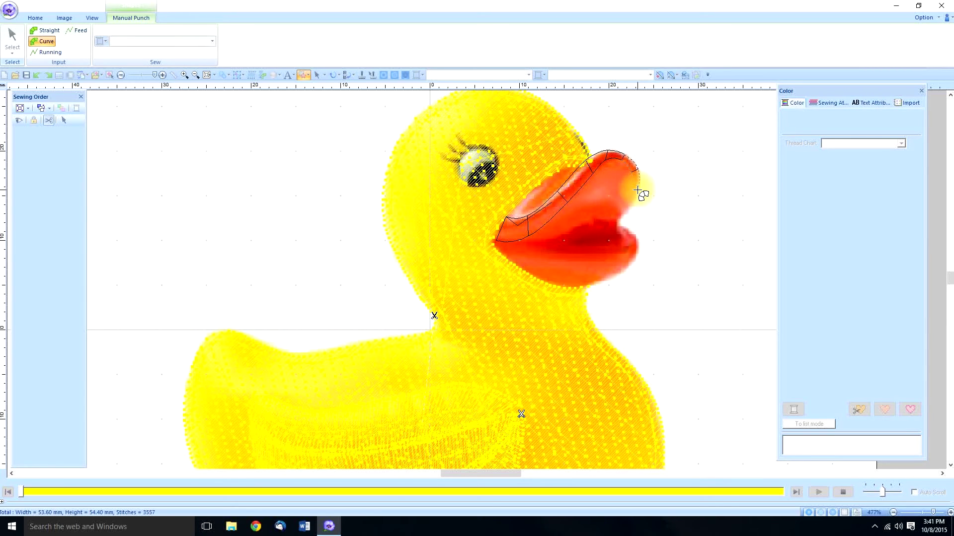
pyautogui.click(630, 191)
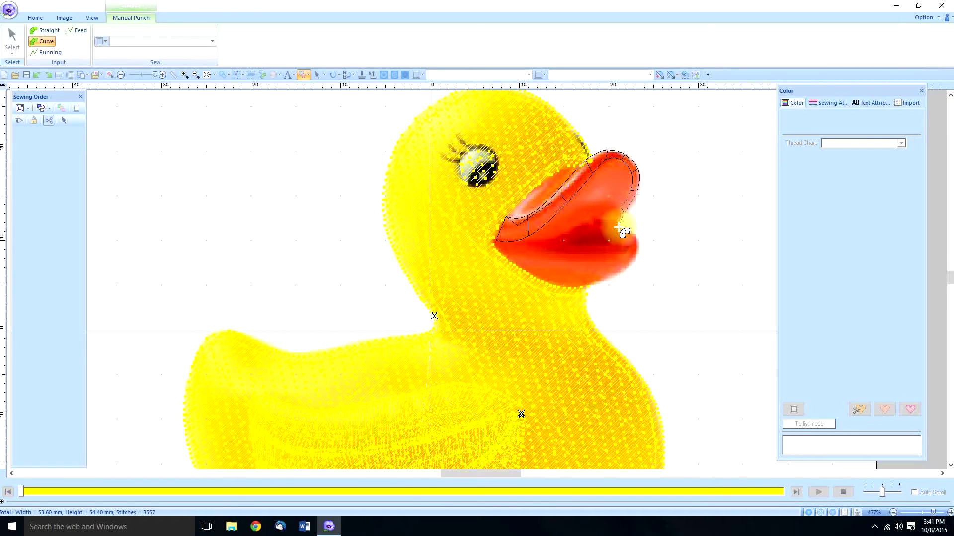
pyautogui.click(617, 225)
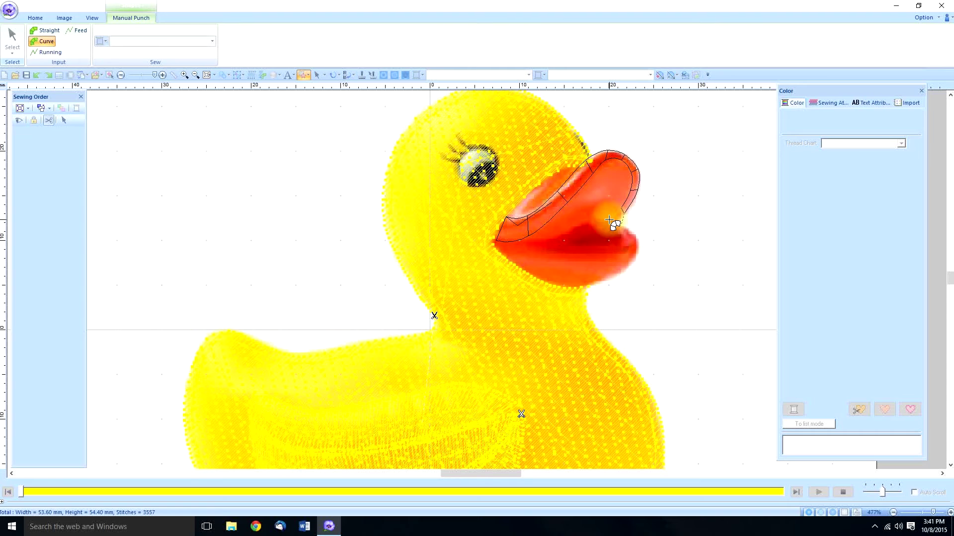
pyautogui.click(610, 219)
# Add a running stitch at the beak notch, then resume the curved satin column around the lower beak's tip
pyautogui.press('c')
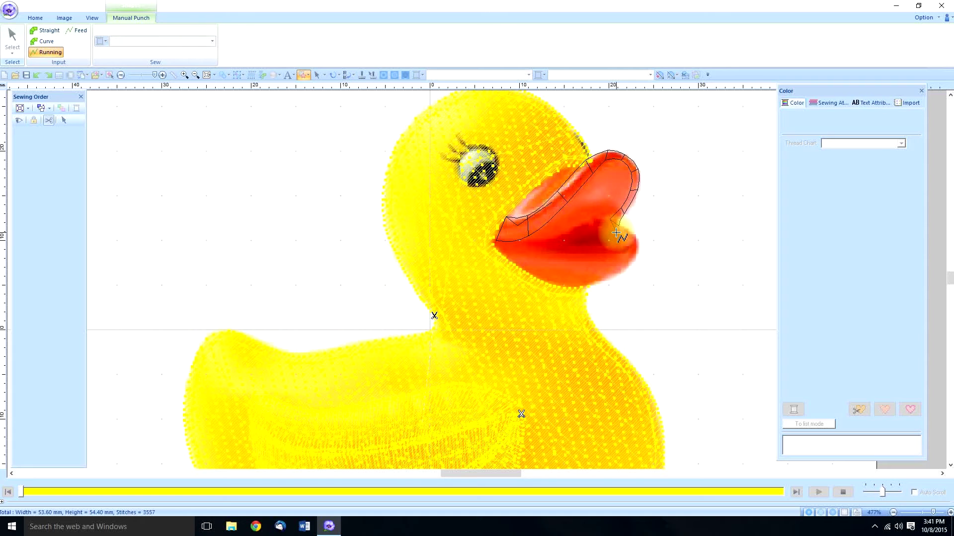
pyautogui.press('space')
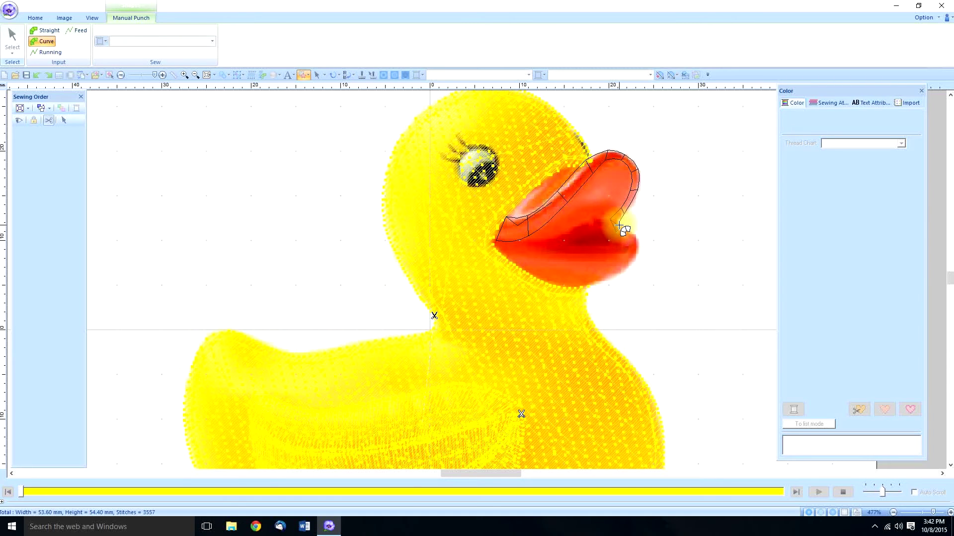
pyautogui.click(630, 233)
pyautogui.click(636, 244)
pyautogui.click(626, 250)
pyautogui.click(632, 260)
pyautogui.click(611, 253)
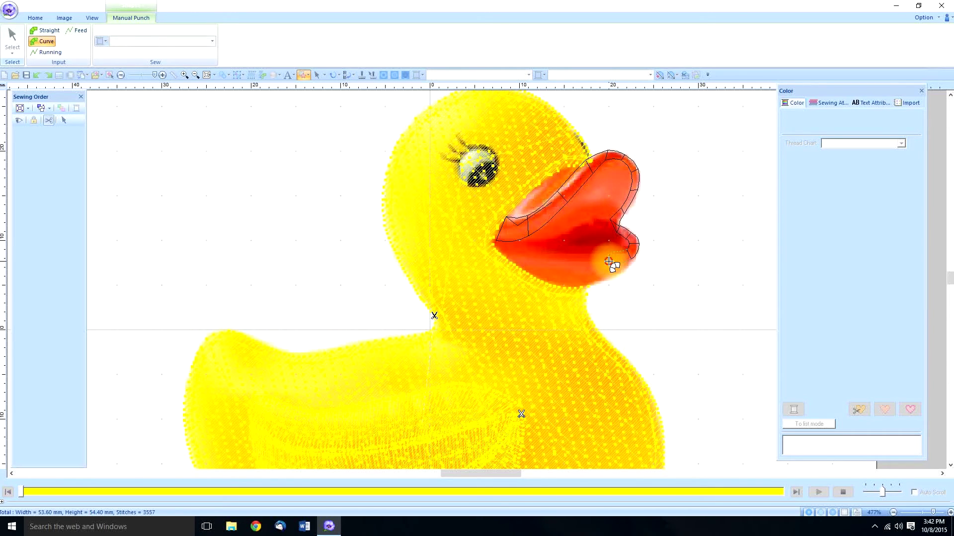
# Continue the satin column along the mouth line back to the mouth corner and finish the pattern, about 16.7 × 12.6 mm
pyautogui.click(580, 259)
pyautogui.click(531, 249)
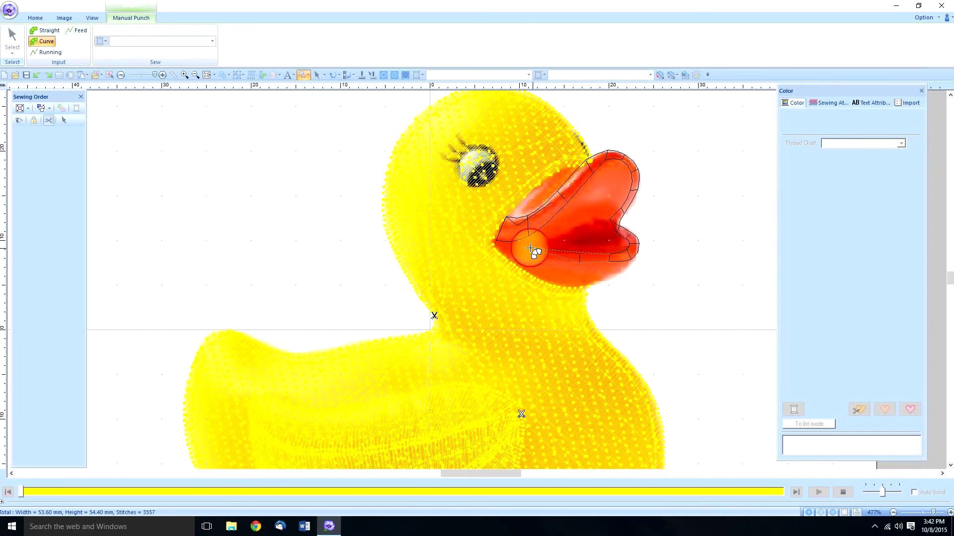
pyautogui.click(530, 255)
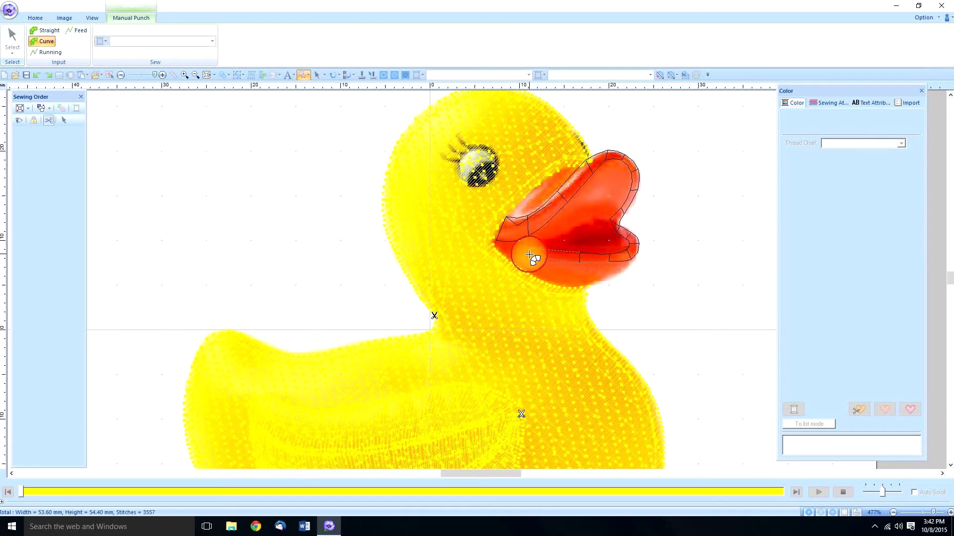
pyautogui.doubleClick(492, 247)
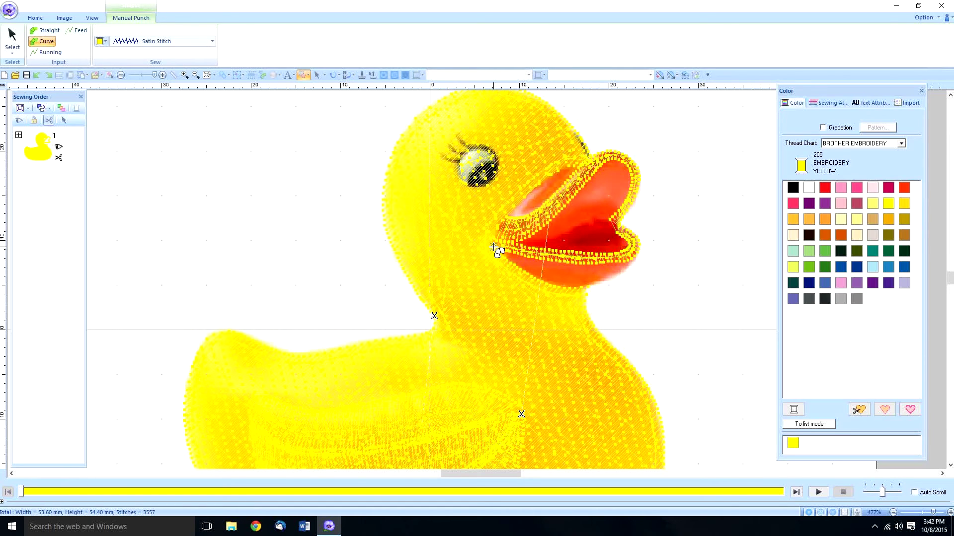
# Recolor the beak's manual punch satin pattern to Brother Embroidery Vermillion (030) and deselect it
pyautogui.click(100, 40)
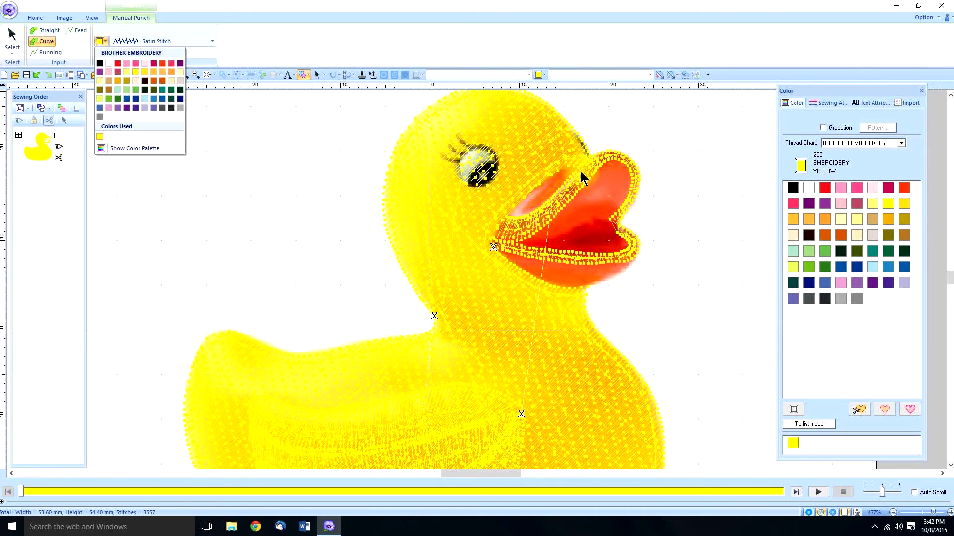
pyautogui.click(170, 61)
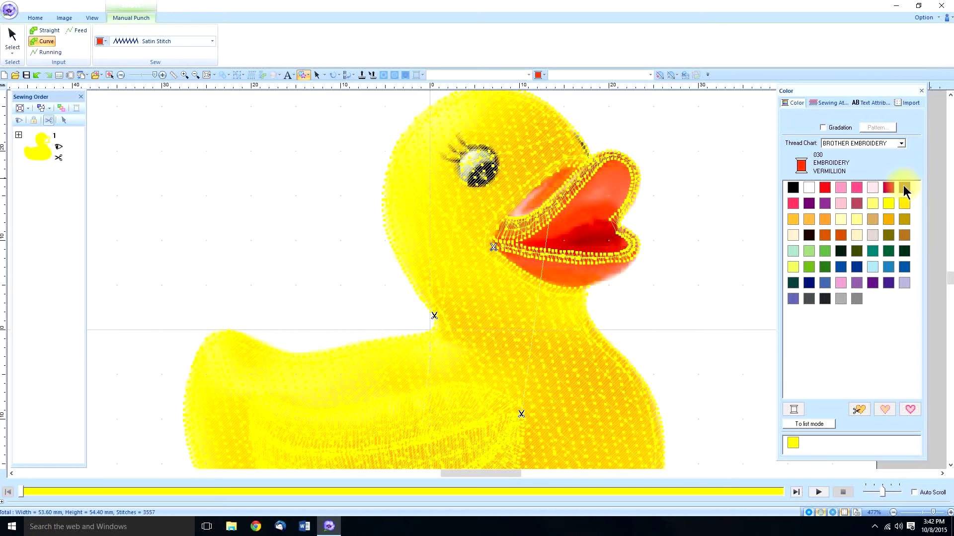
pyautogui.click(15, 49)
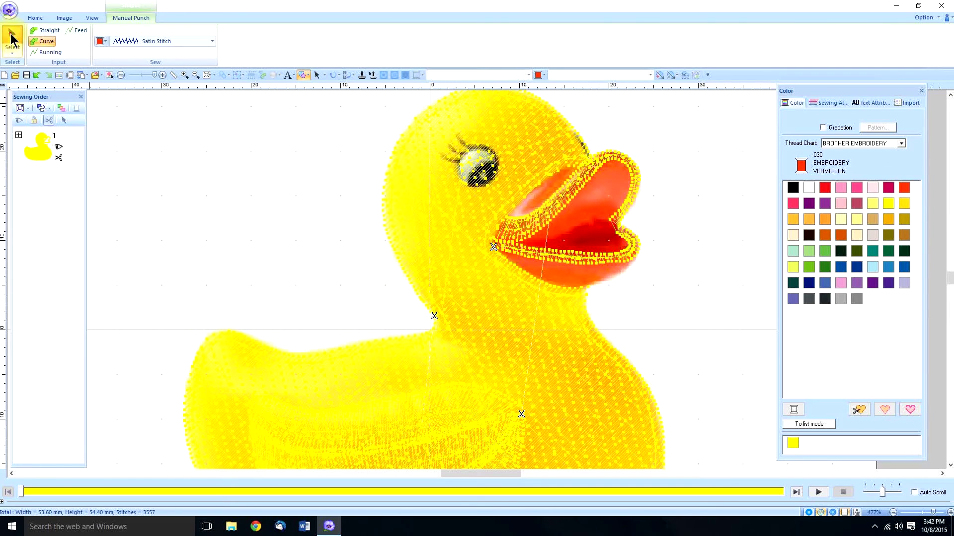
pyautogui.click(905, 189)
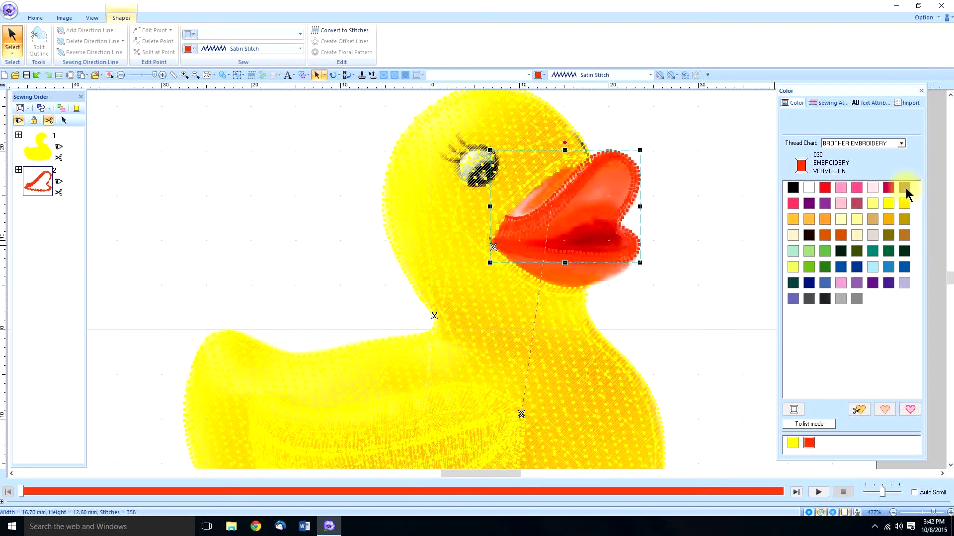
pyautogui.click(718, 205)
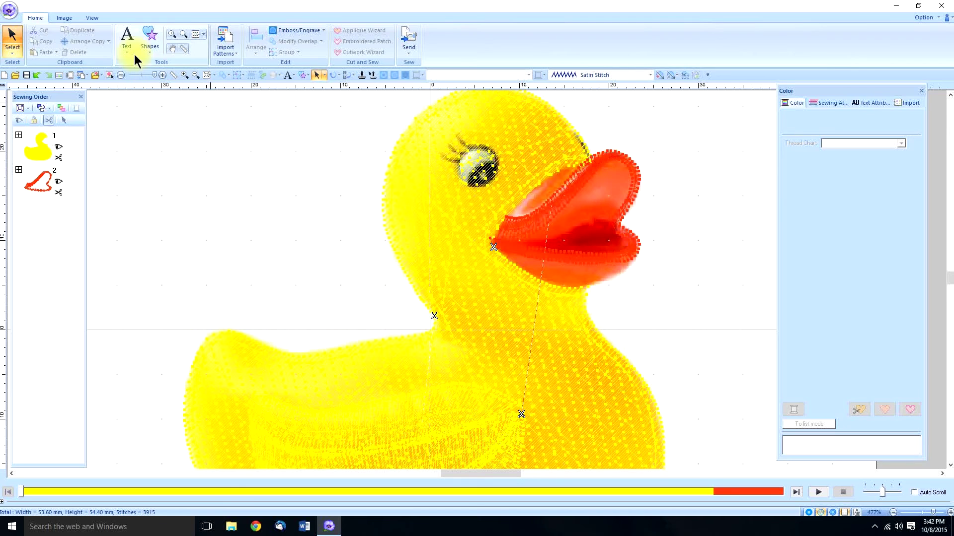
# Start a closed curve fill-stitch shape at the mouth corner and trace the upper beak's outer edge around its tip
pyautogui.click(147, 48)
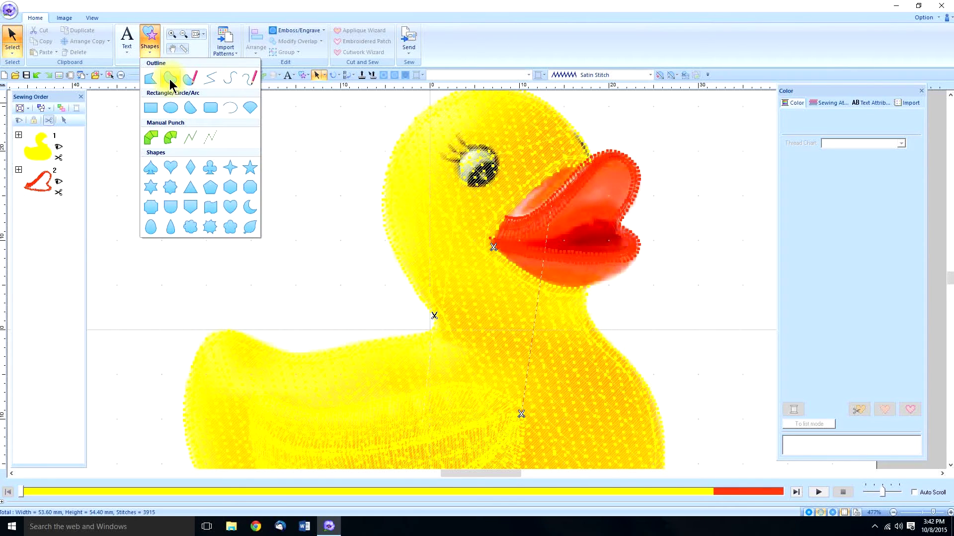
pyautogui.click(170, 80)
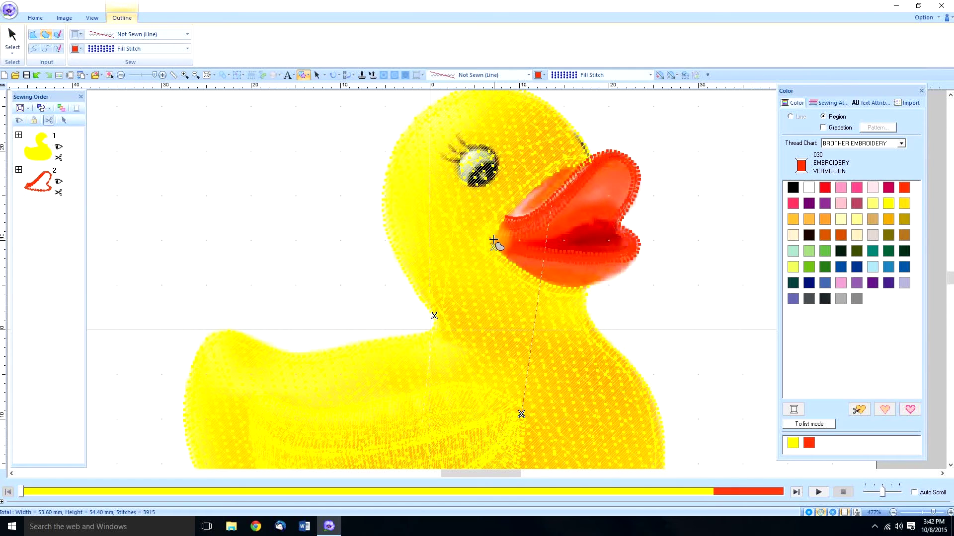
pyautogui.click(493, 239)
pyautogui.click(514, 204)
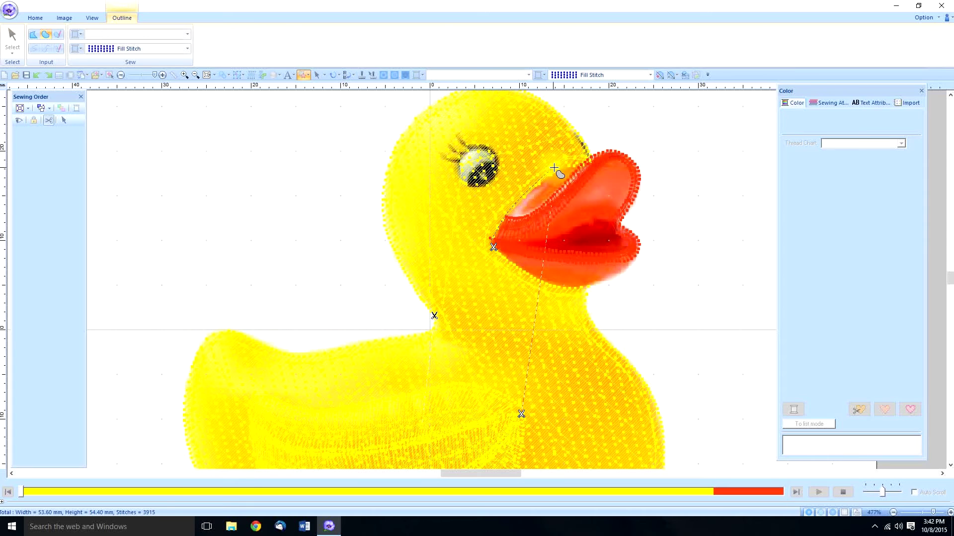
pyautogui.click(558, 171)
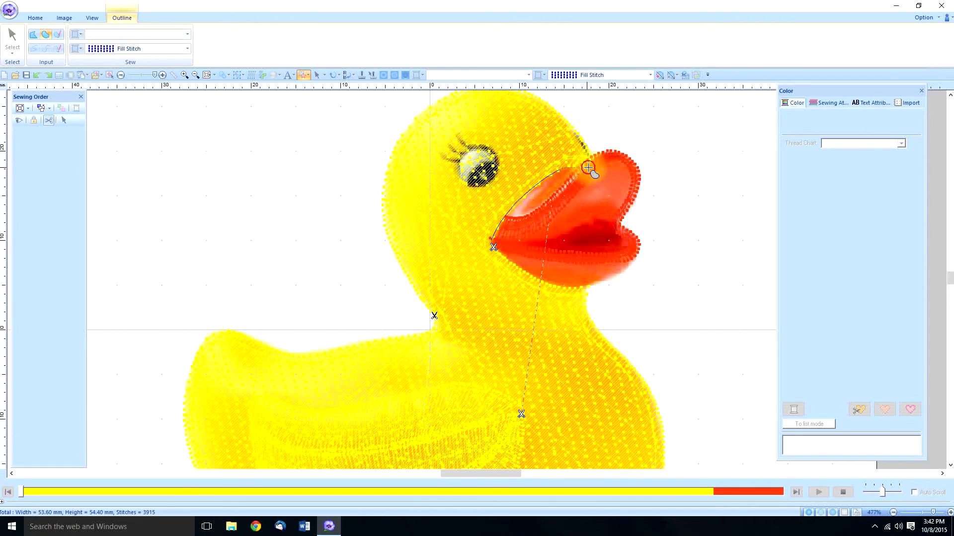
pyautogui.click(608, 156)
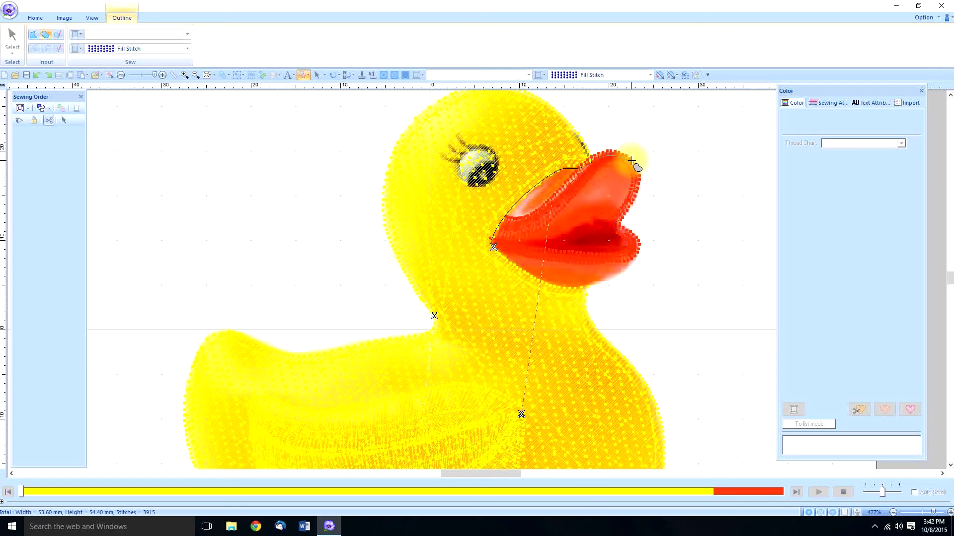
pyautogui.click(634, 188)
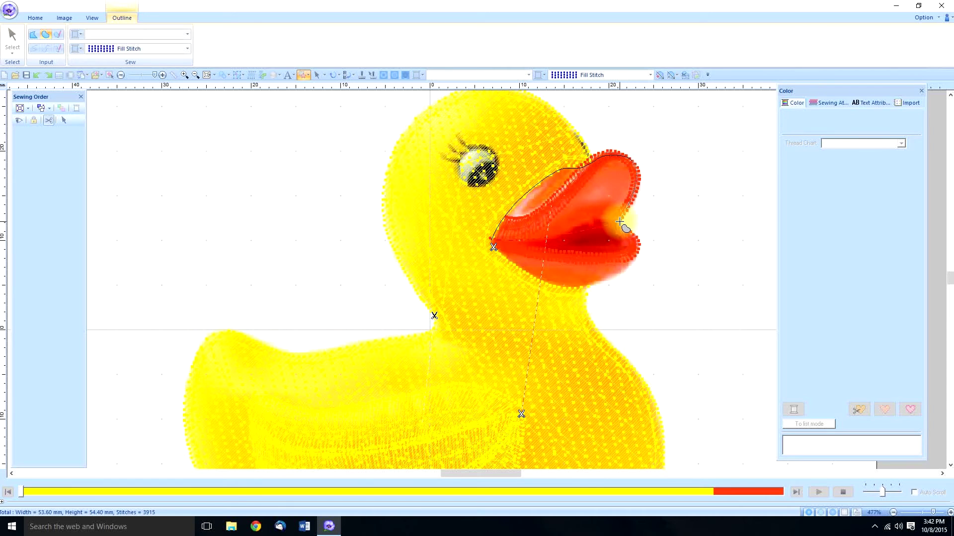
# Continue the closed curve around the lower beak's tip and underside and close it at the mouth corner
pyautogui.click(628, 240)
pyautogui.click(637, 255)
pyautogui.click(612, 273)
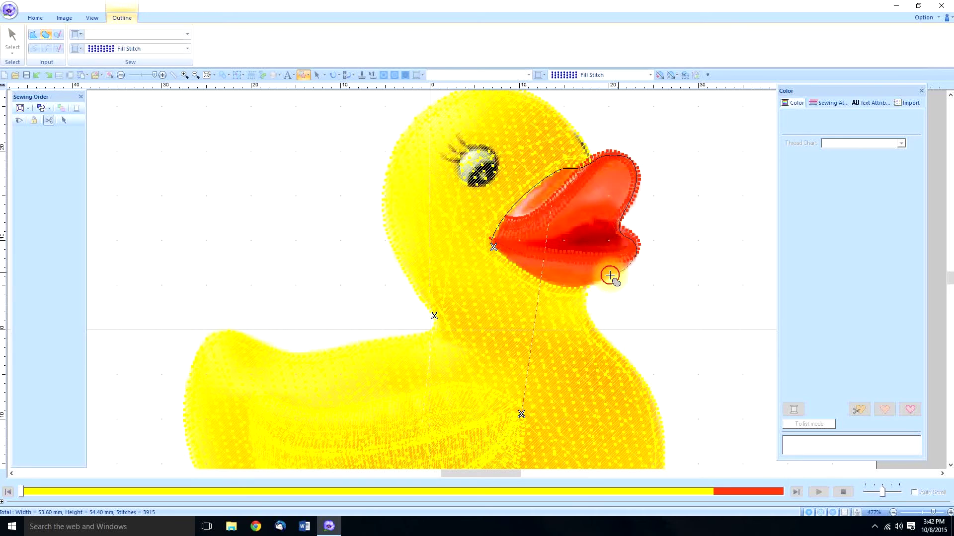
pyautogui.click(585, 283)
pyautogui.click(551, 284)
pyautogui.click(505, 259)
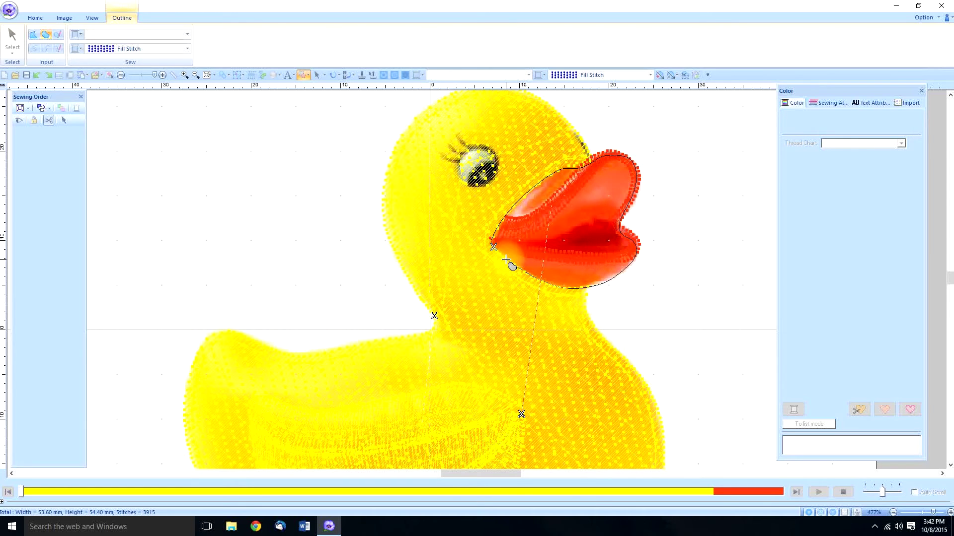
pyautogui.click(497, 252)
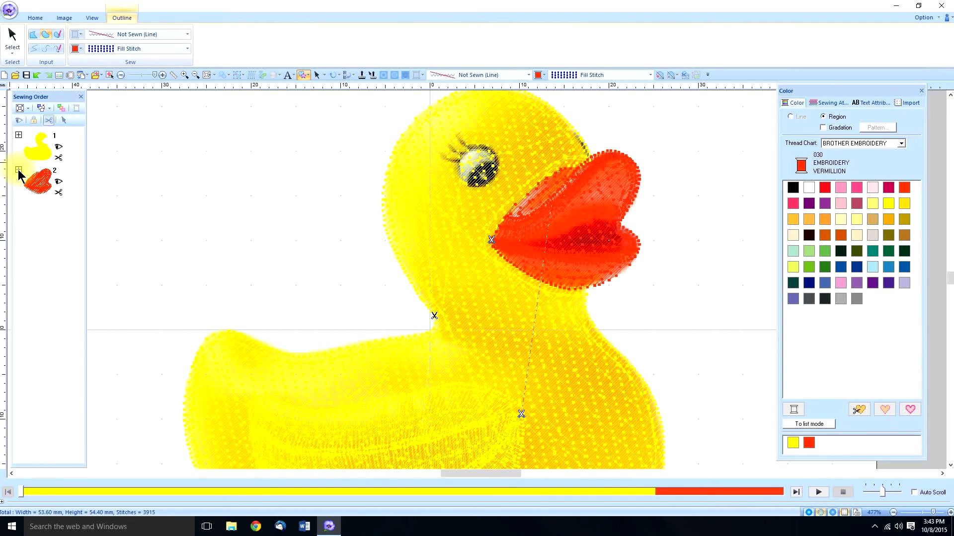
# Move the beak's fill-stitch shape before its manual punch satin parts in the sewing order and show the design in the realistic view
pyautogui.click(19, 171)
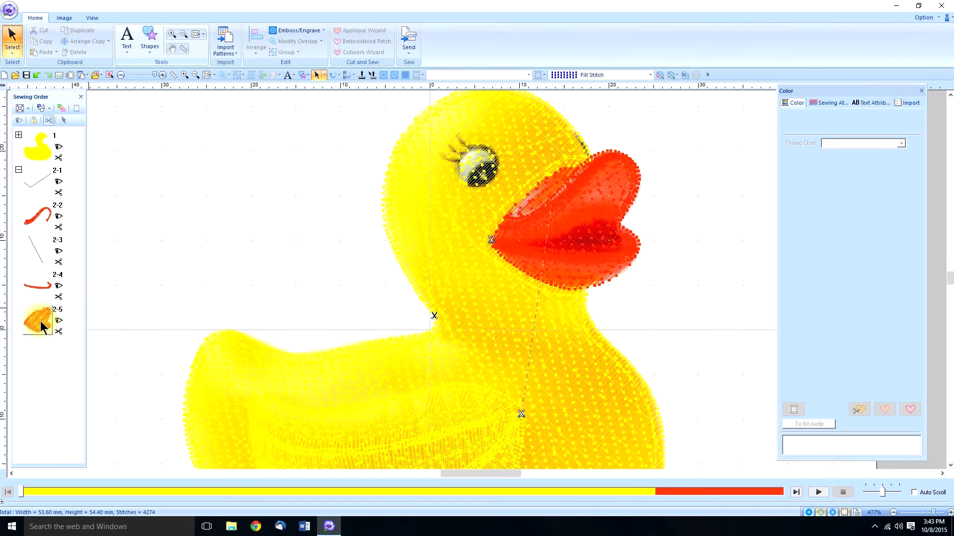
pyautogui.moveTo(40, 330); pyautogui.dragTo(42, 179)
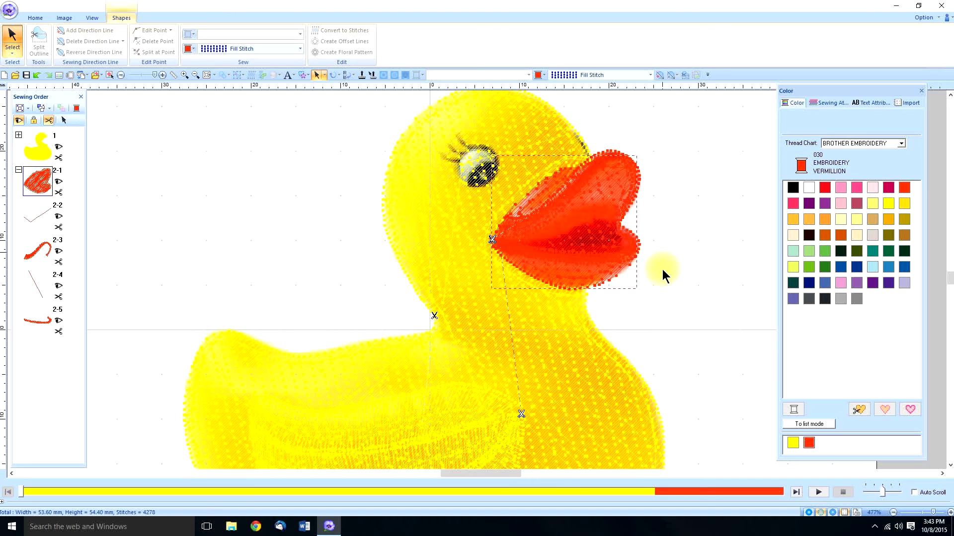
pyautogui.click(832, 512)
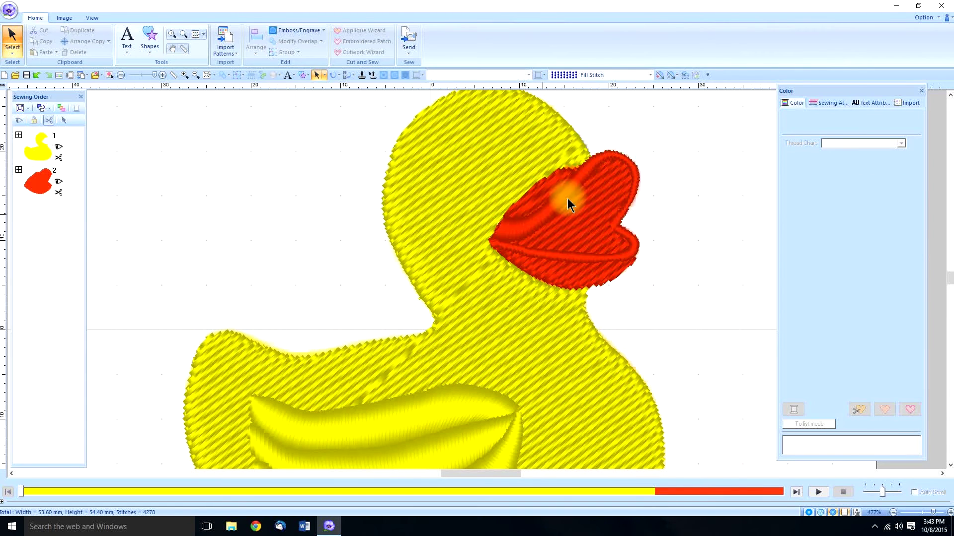
# In the stitch view, draw a fill-stitch circle about 4.9 mm wide, center it over the duck's eye and color it White (001)
pyautogui.click(821, 512)
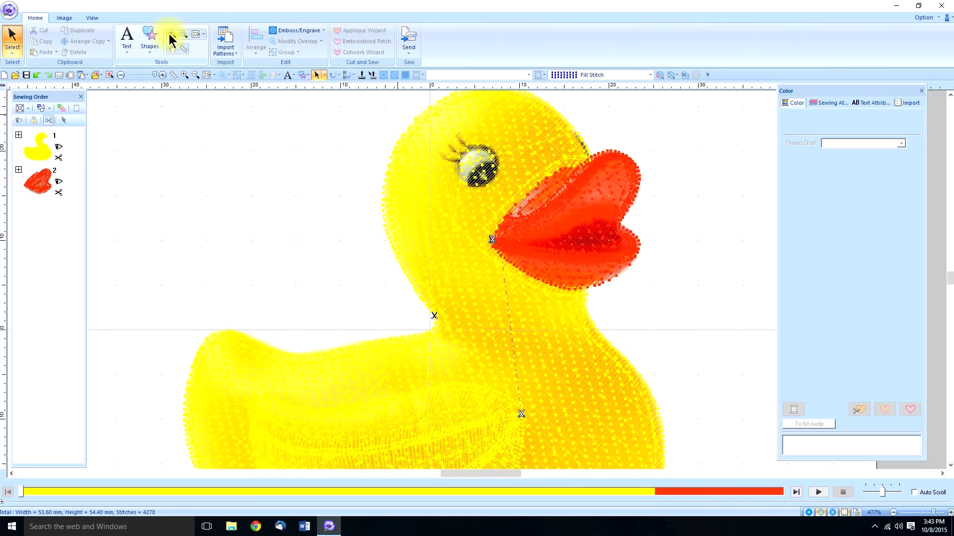
pyautogui.click(150, 39)
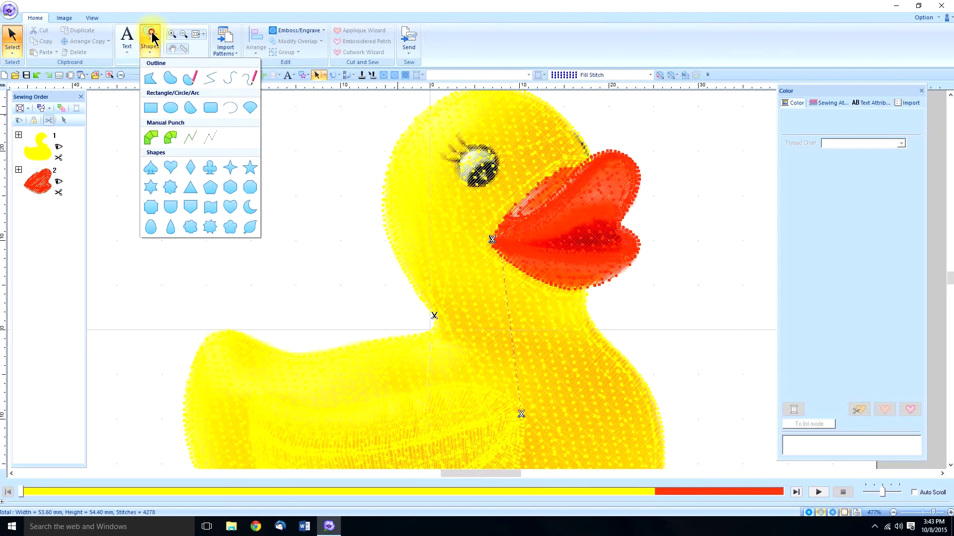
pyautogui.click(169, 108)
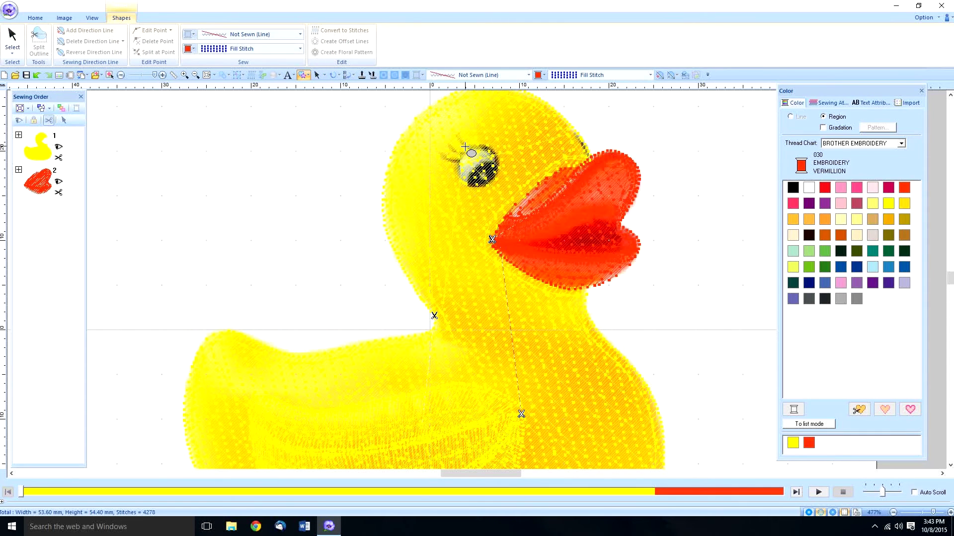
pyautogui.moveTo(461, 146); pyautogui.dragTo(509, 187)
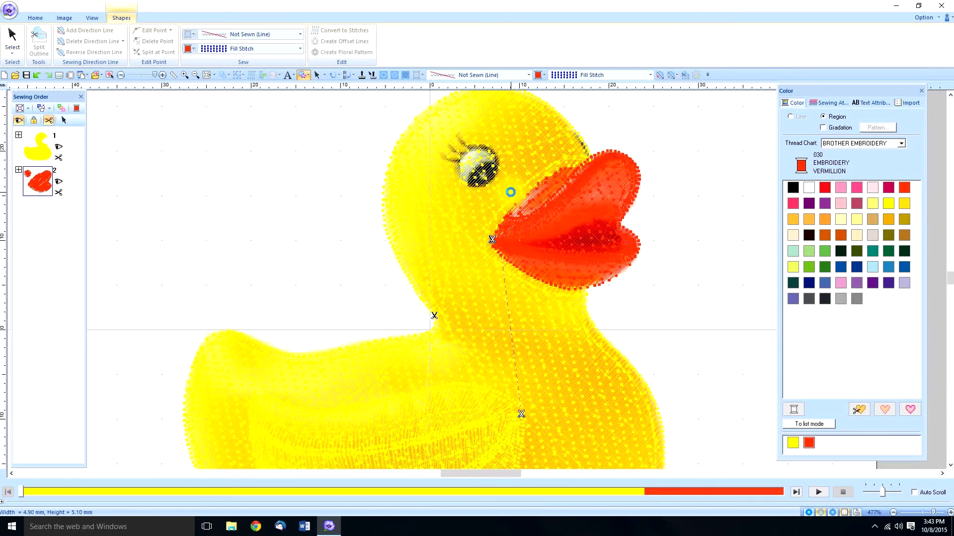
pyautogui.moveTo(482, 166); pyautogui.dragTo(472, 163)
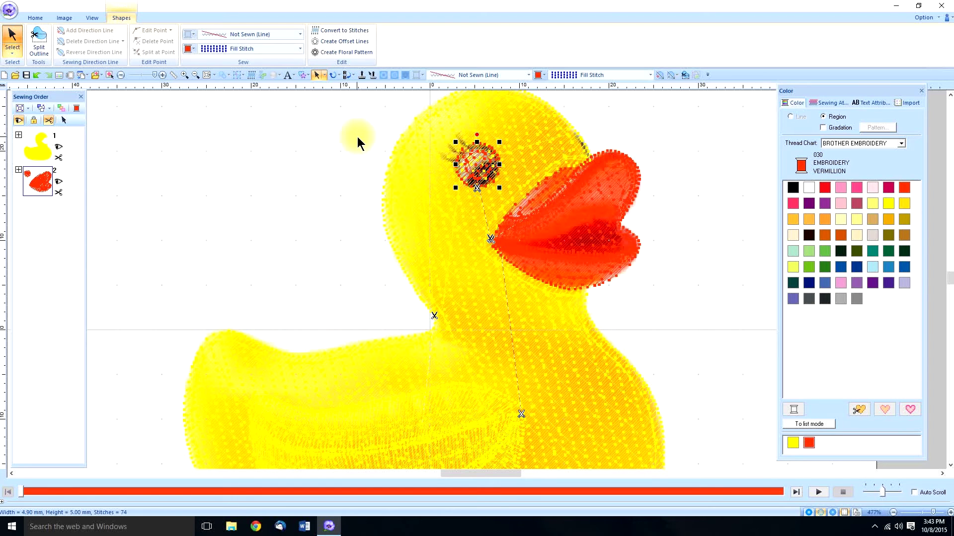
pyautogui.click(538, 75)
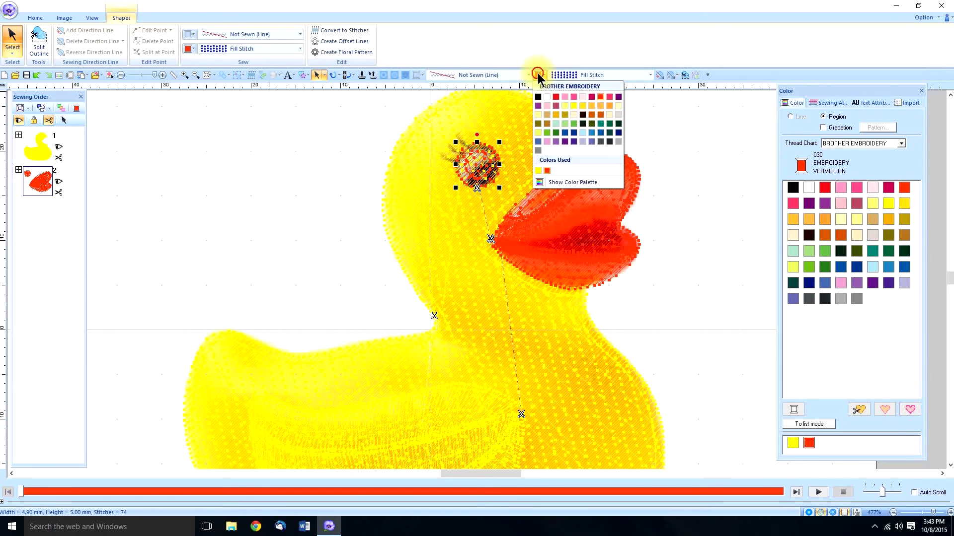
pyautogui.click(546, 96)
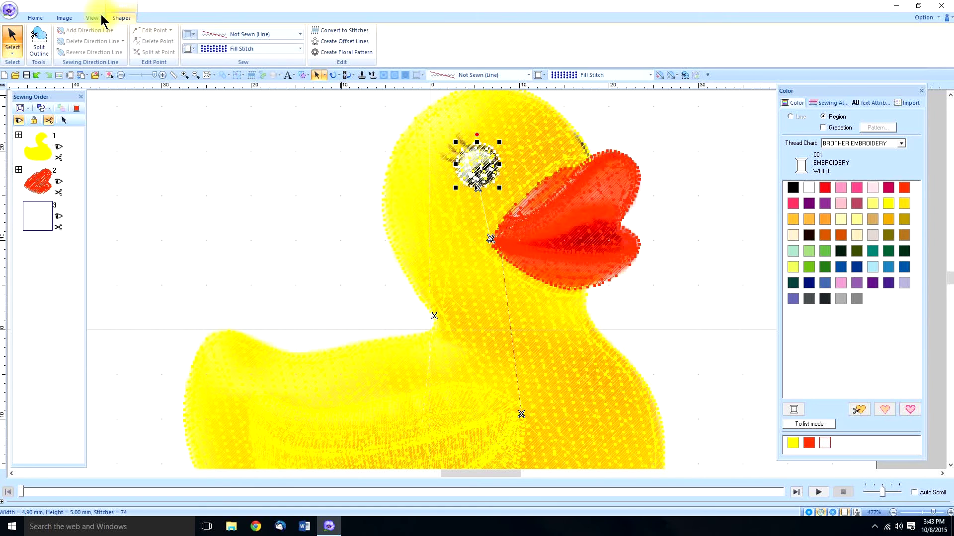
# Enlarge the eye area and start a manual punch running path along the eye's upper edge to the uppermost eyelash
pyautogui.click(34, 17)
pyautogui.click(150, 39)
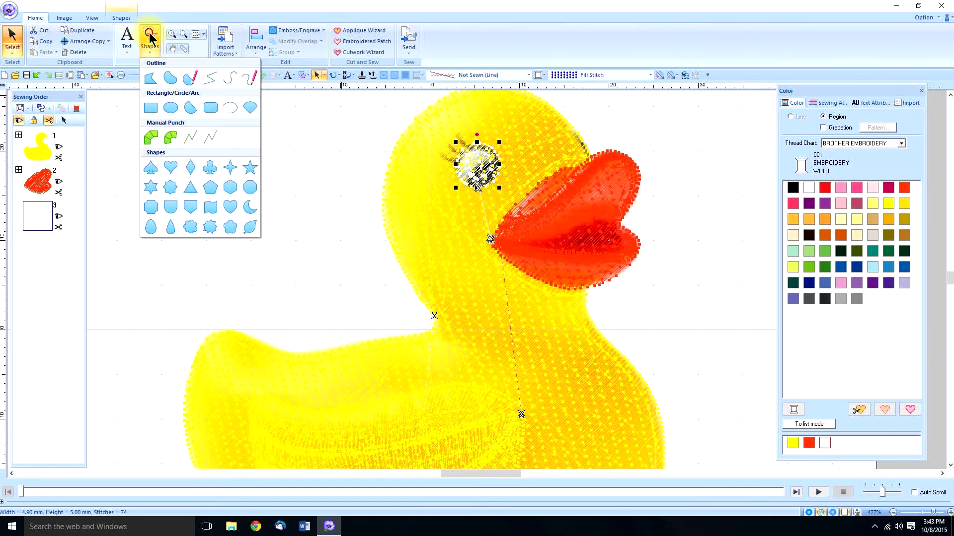
pyautogui.click(191, 142)
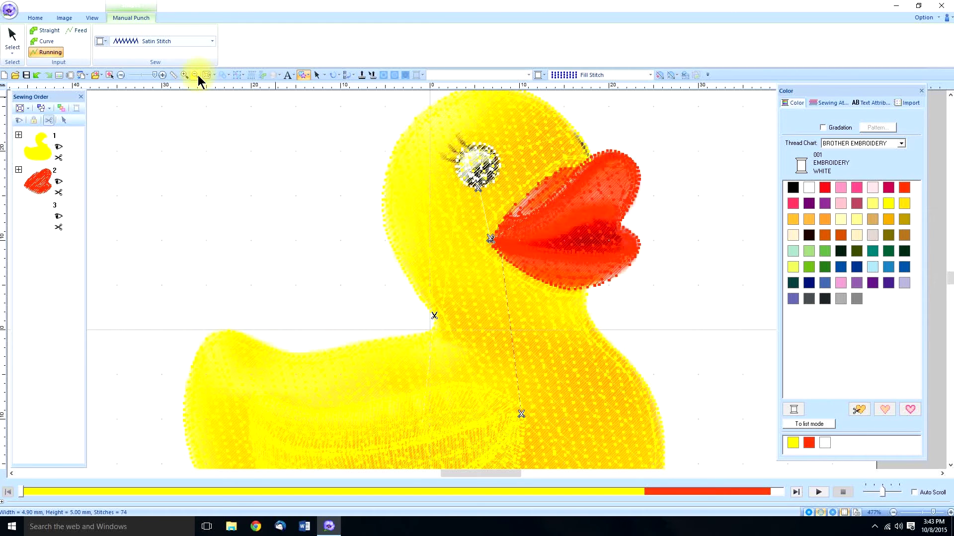
pyautogui.click(184, 75)
pyautogui.moveTo(435, 122); pyautogui.dragTo(512, 213)
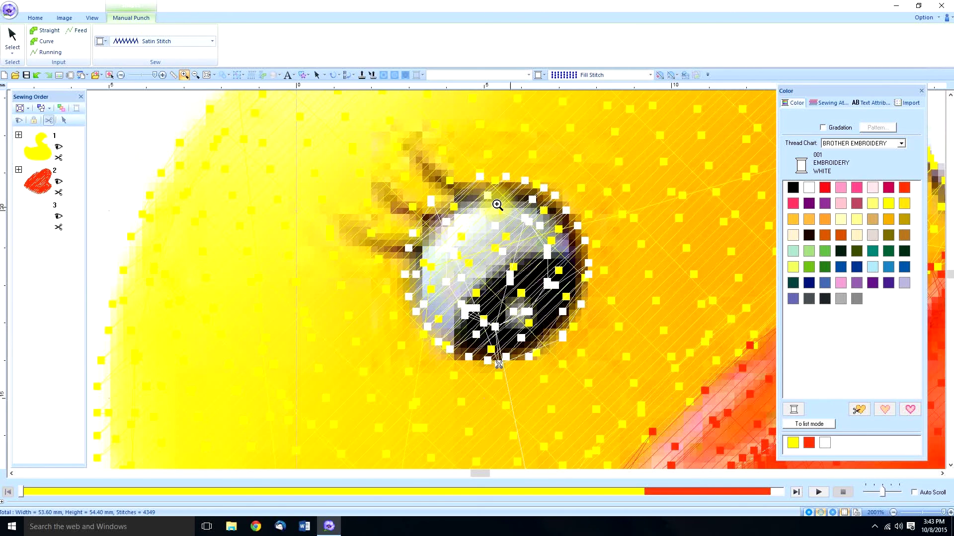
pyautogui.click(34, 17)
pyautogui.click(151, 41)
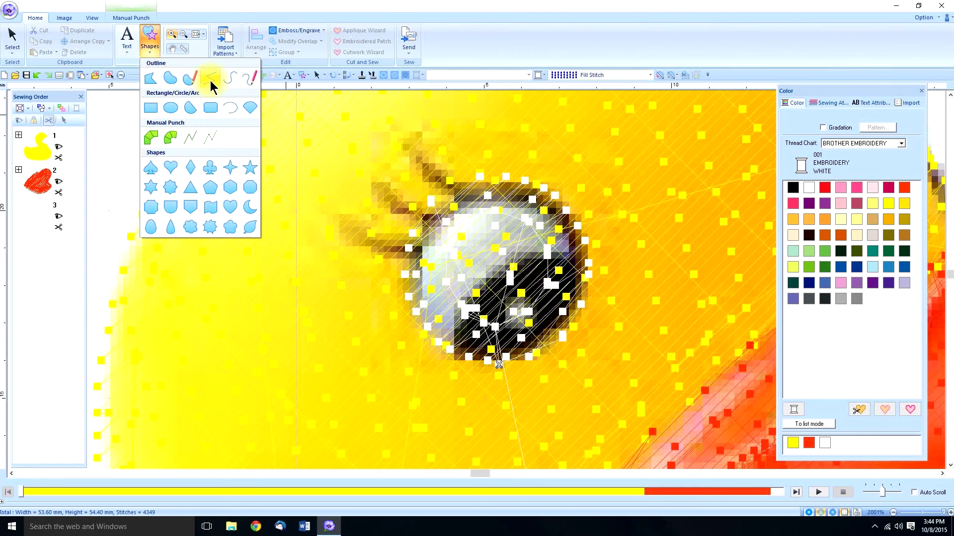
pyautogui.click(188, 138)
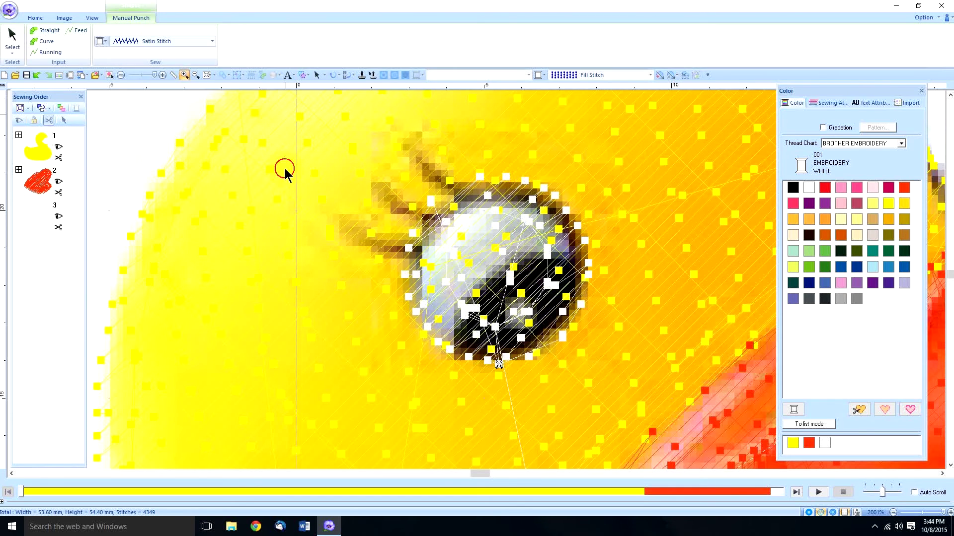
pyautogui.click(563, 220)
pyautogui.click(502, 193)
pyautogui.click(469, 196)
pyautogui.click(440, 181)
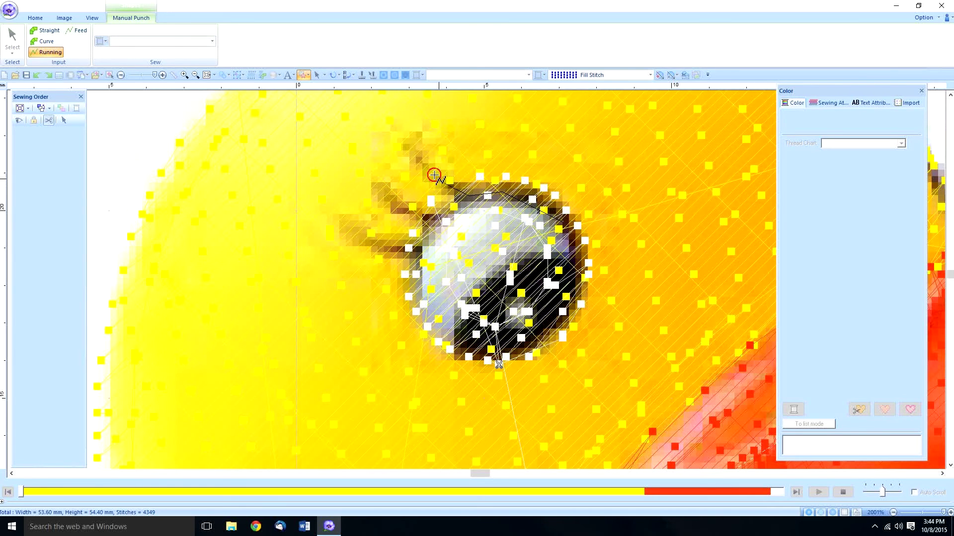
pyautogui.click(413, 160)
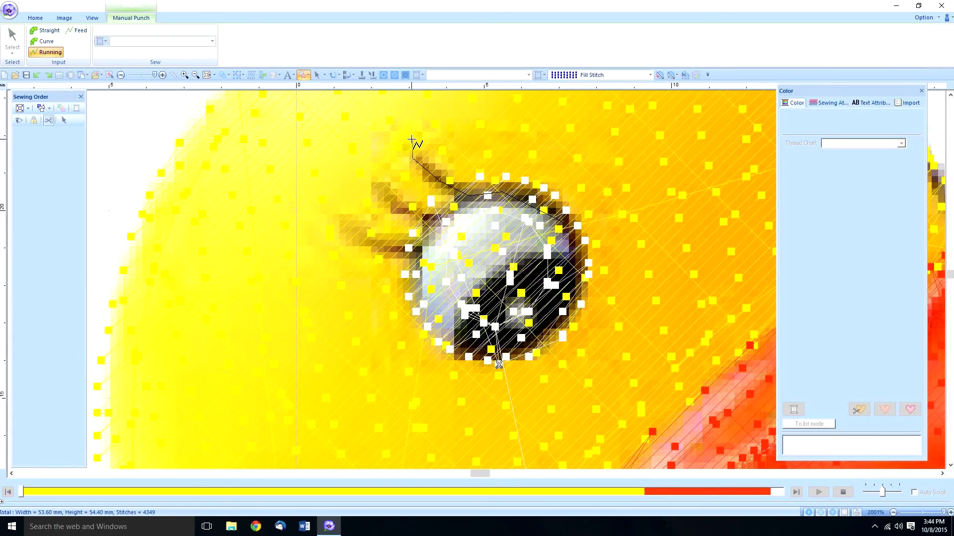
# Punch the uppermost eyelash as a curved satin block from its tip to the eye's rim
pyautogui.press('x')
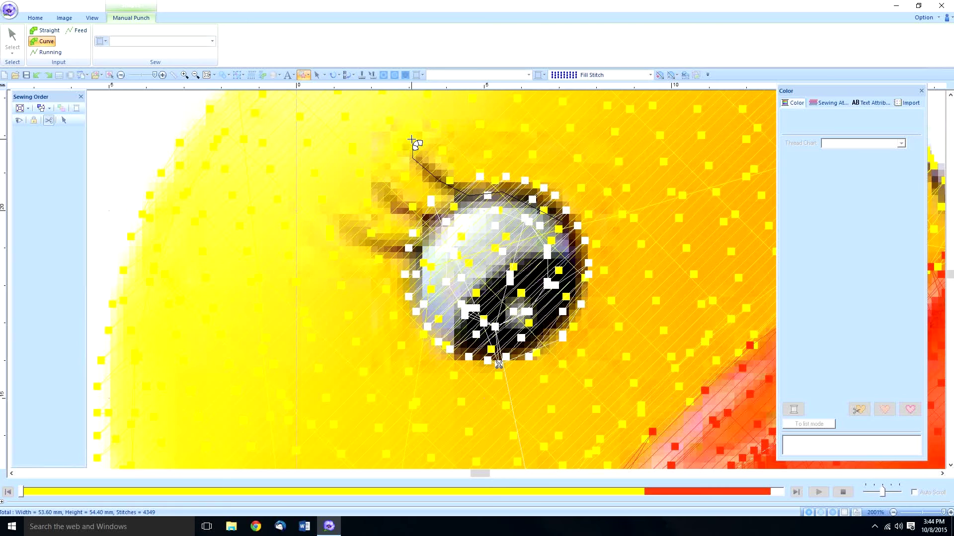
pyautogui.click(423, 152)
pyautogui.click(405, 163)
pyautogui.click(427, 172)
pyautogui.click(435, 176)
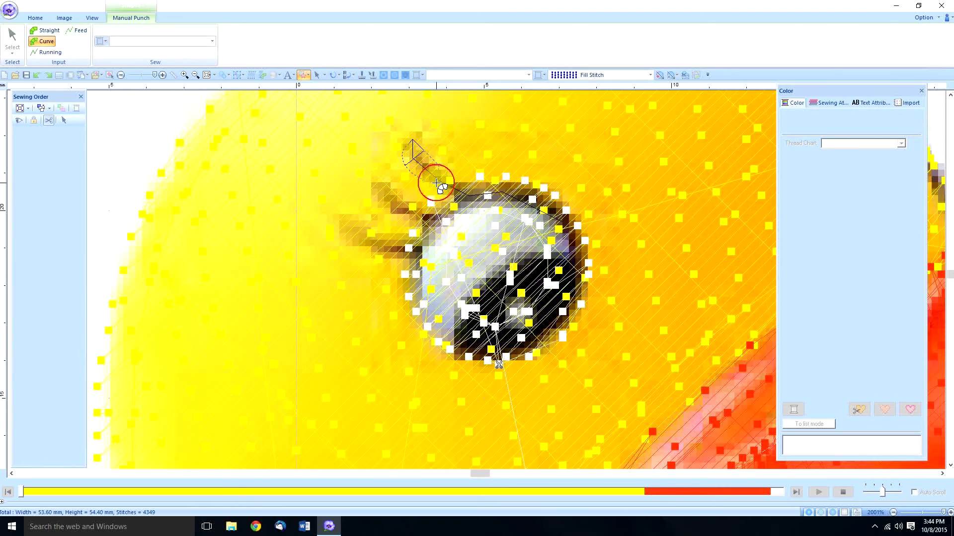
pyautogui.click(463, 192)
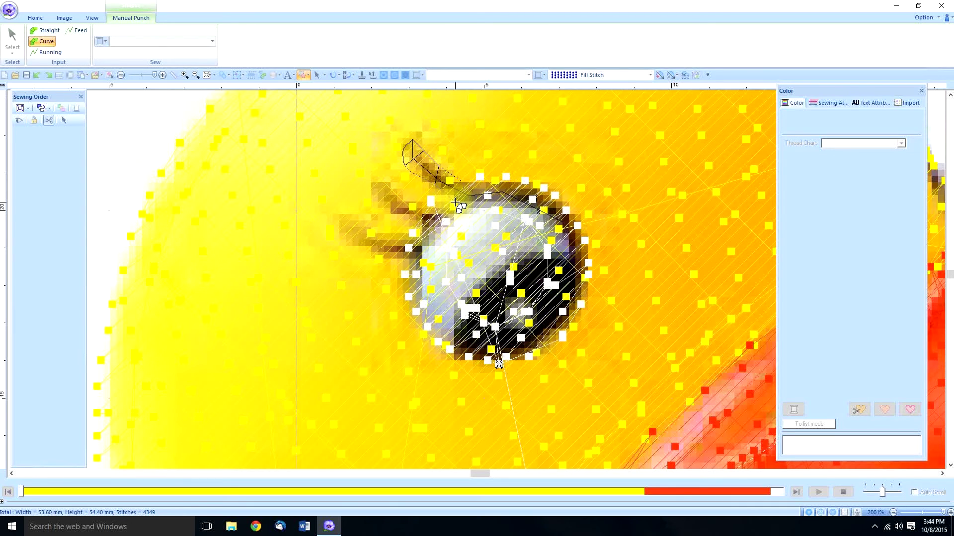
pyautogui.rightClick(441, 187)
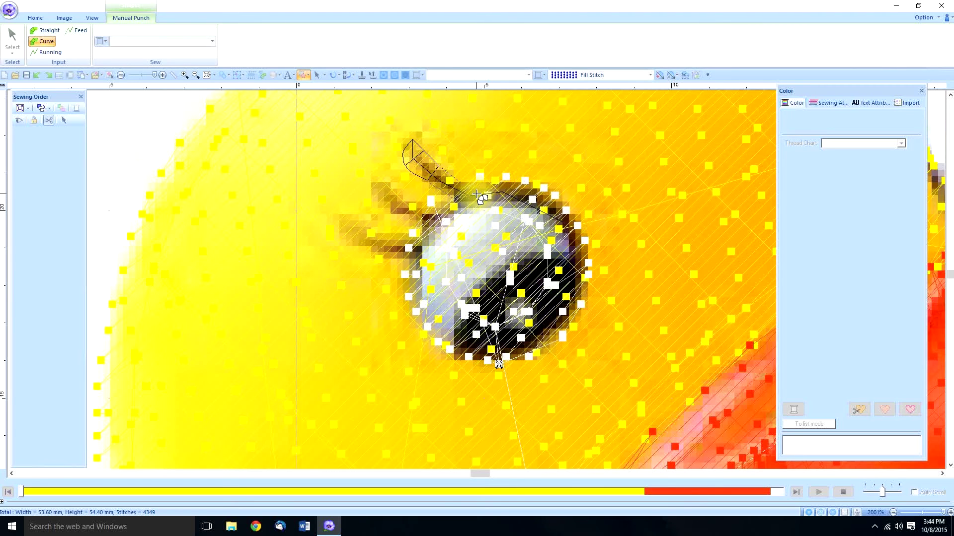
# Continue with a running path out to the middle eyelash's tip and cover that lash with curved satin back to the rim
pyautogui.press('c')
pyautogui.click(438, 218)
pyautogui.click(426, 223)
pyautogui.click(421, 221)
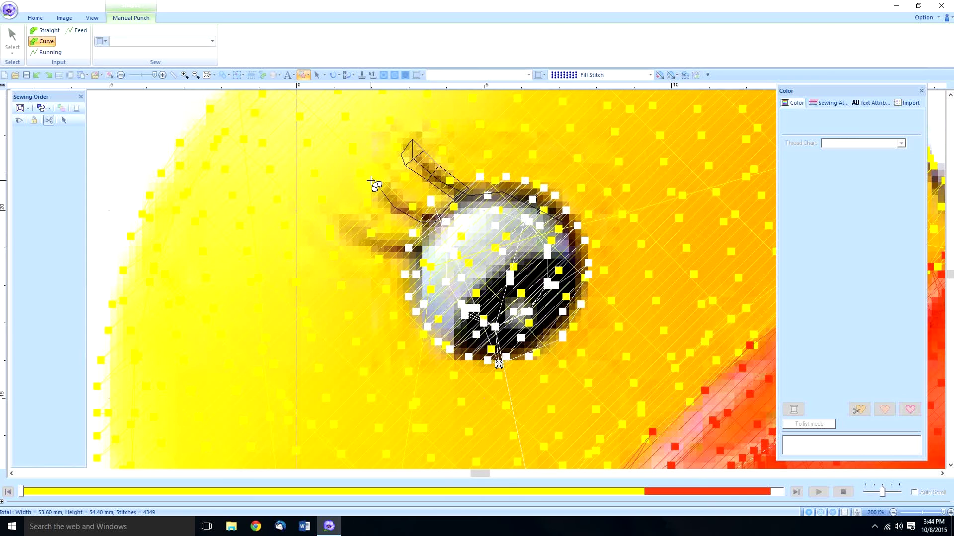
pyautogui.click(405, 213)
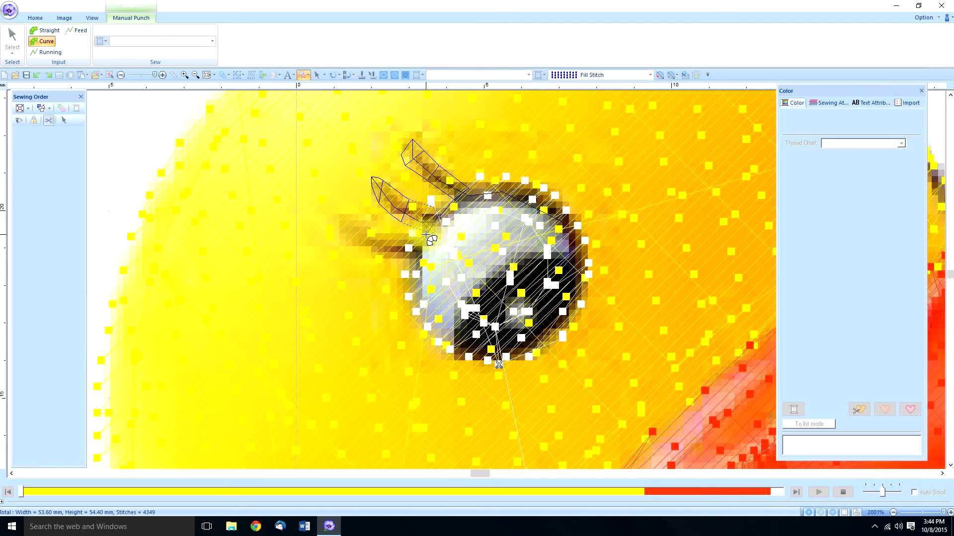
# Run out to the lowest eyelash's tip and cover the lash with curved satin back to the eye's rim
pyautogui.press('c')
pyautogui.click(420, 255)
pyautogui.click(378, 247)
pyautogui.click(347, 231)
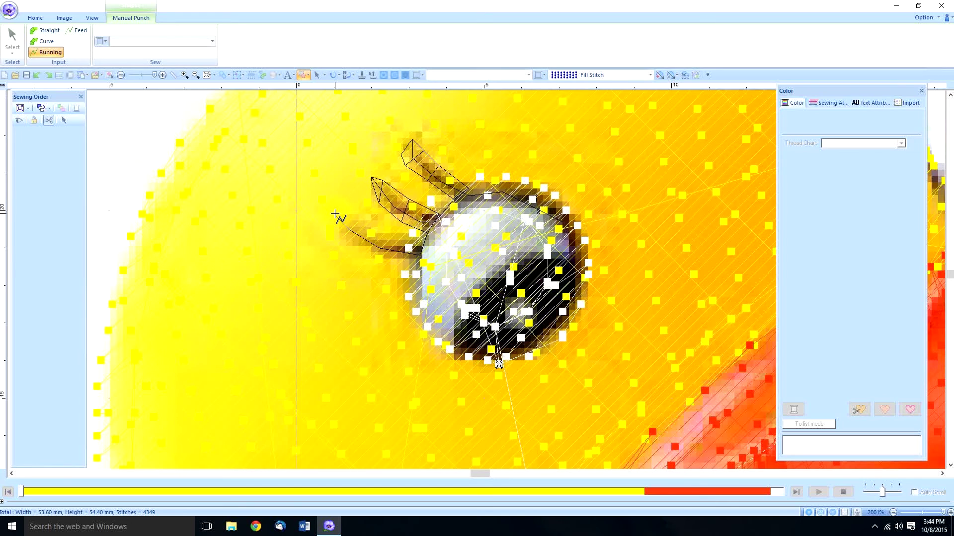
pyautogui.press('c')
pyautogui.click(335, 215)
pyautogui.click(352, 214)
pyautogui.click(344, 240)
pyautogui.click(379, 237)
pyautogui.click(409, 242)
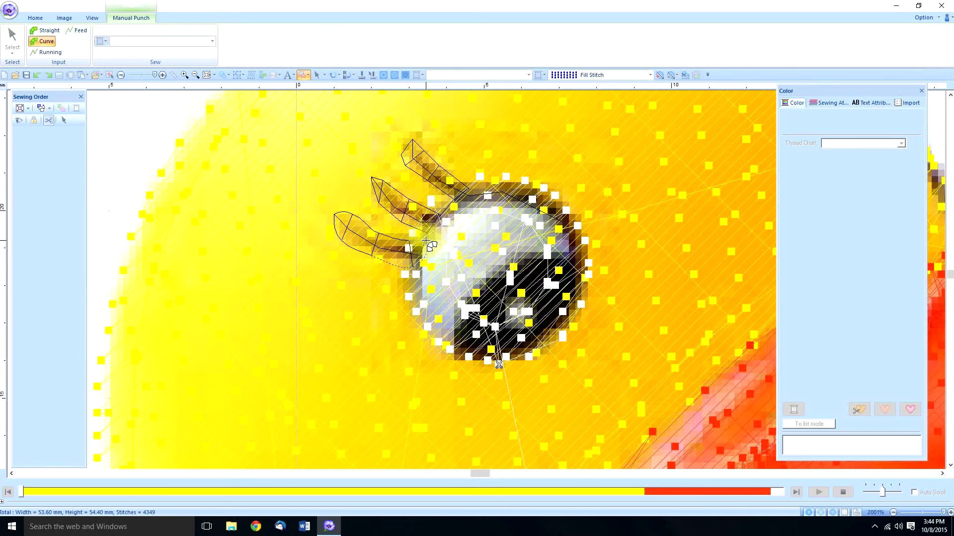
# Continue the running path from the lowest eyelash down the eye's left edge to its lower rim
pyautogui.press('c')
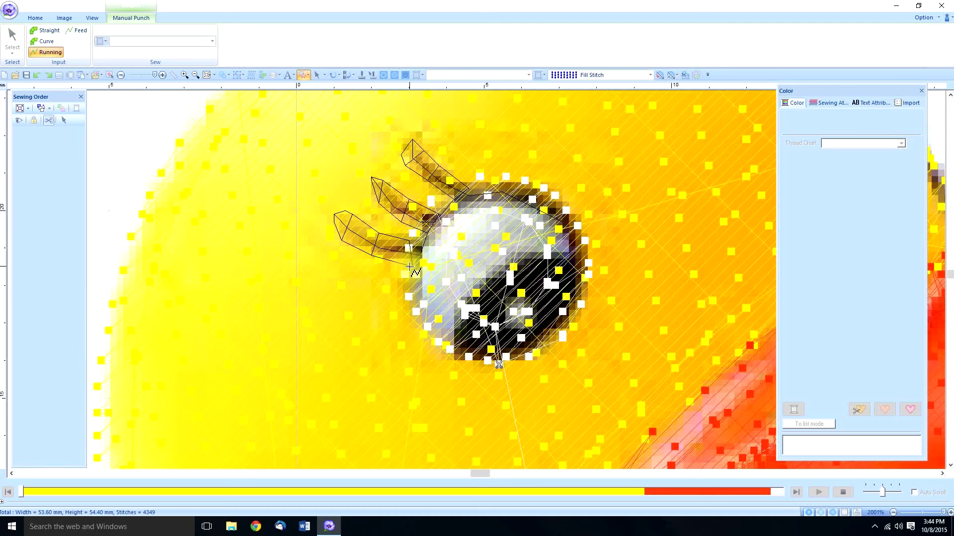
pyautogui.click(411, 353)
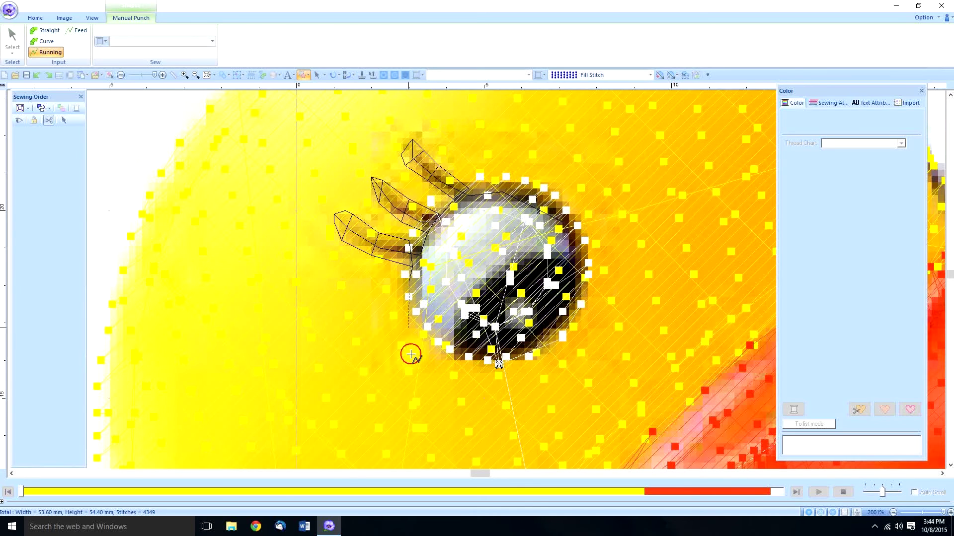
pyautogui.click(449, 350)
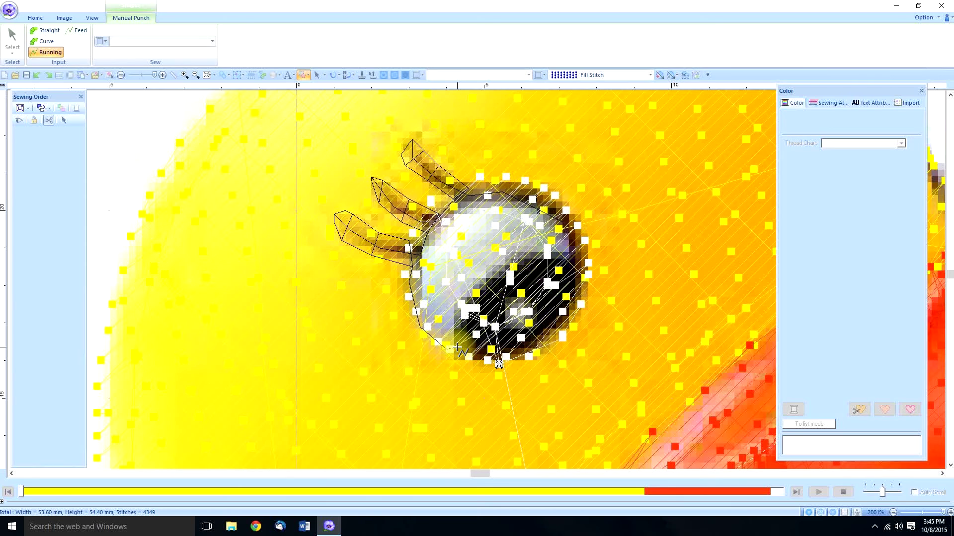
# Punch a narrow curved satin outline from the lower rim up the left edge and over the top to the eye's right edge
pyautogui.press('c')
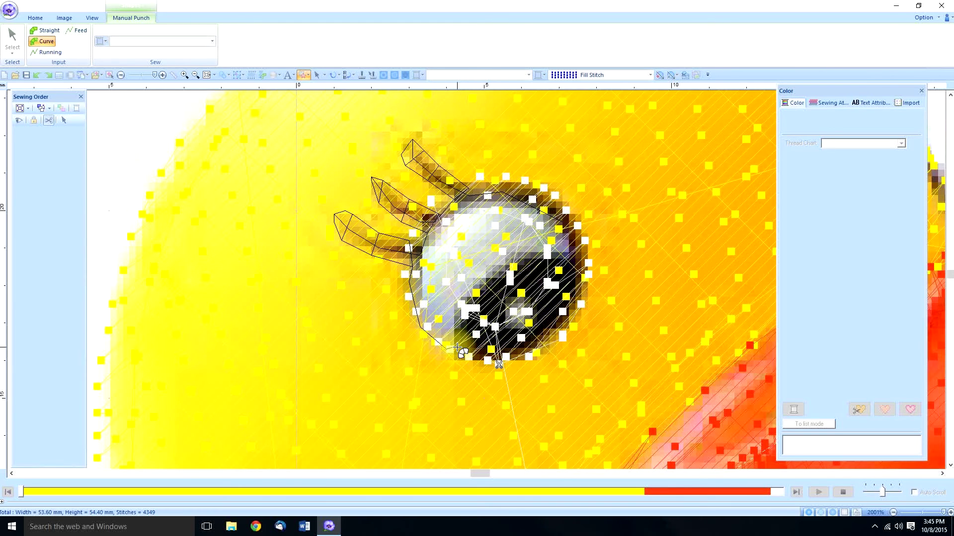
pyautogui.click(430, 339)
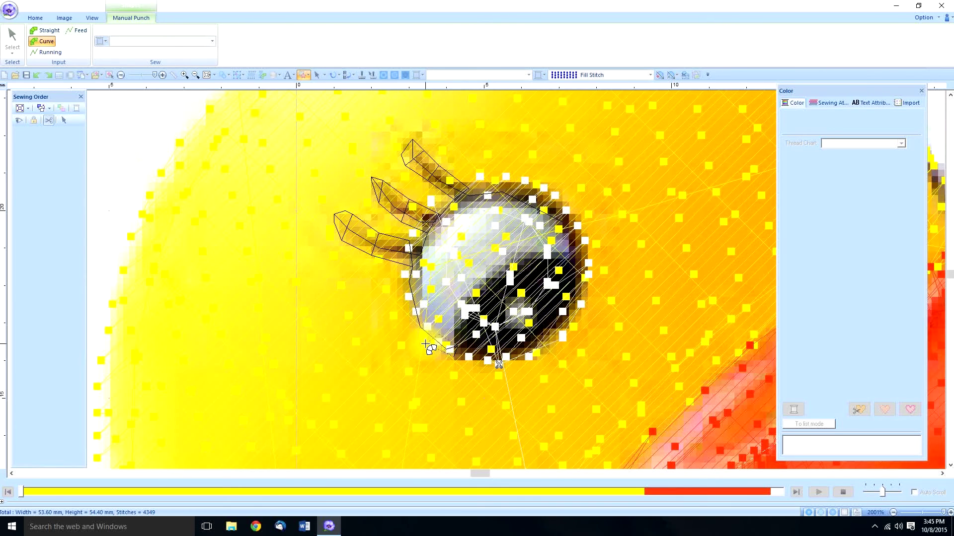
pyautogui.click(412, 279)
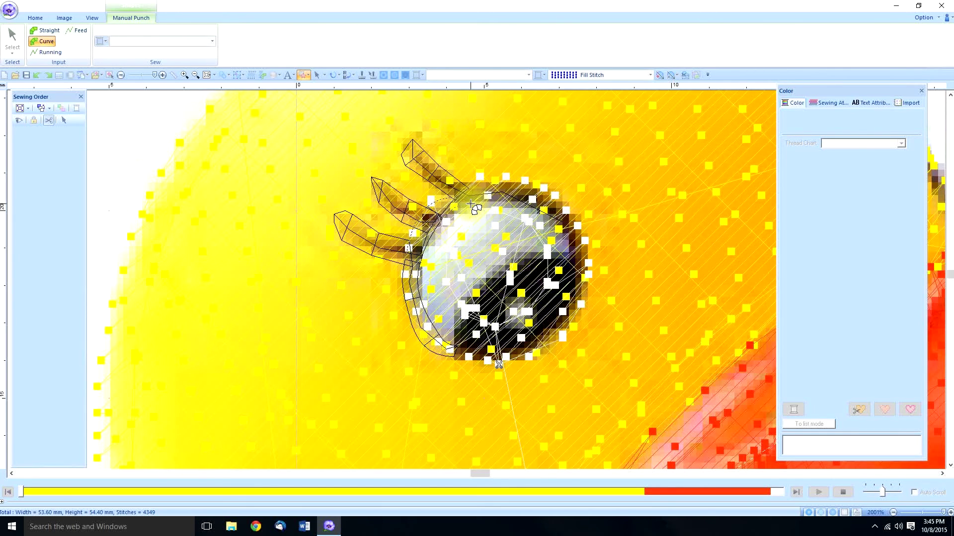
pyautogui.click(506, 181)
pyautogui.click(548, 198)
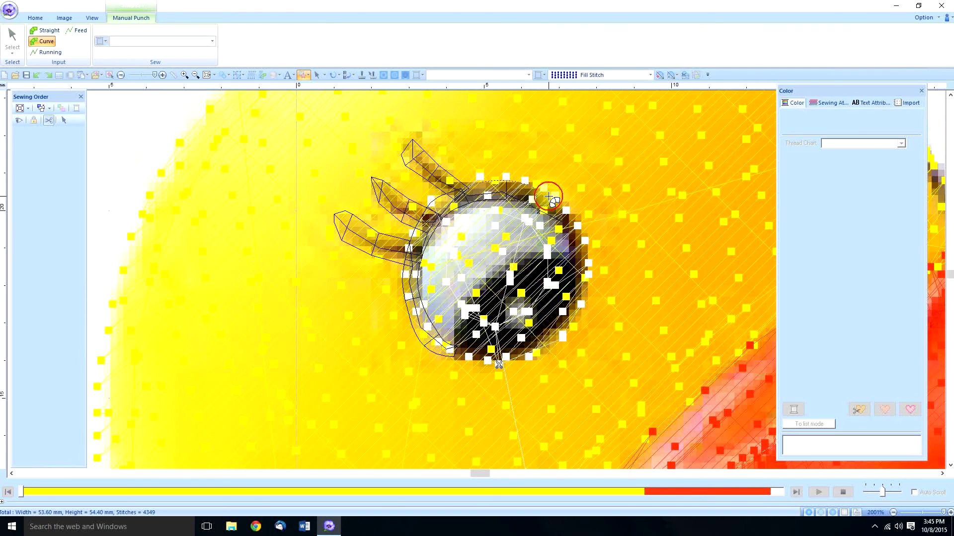
pyautogui.click(577, 224)
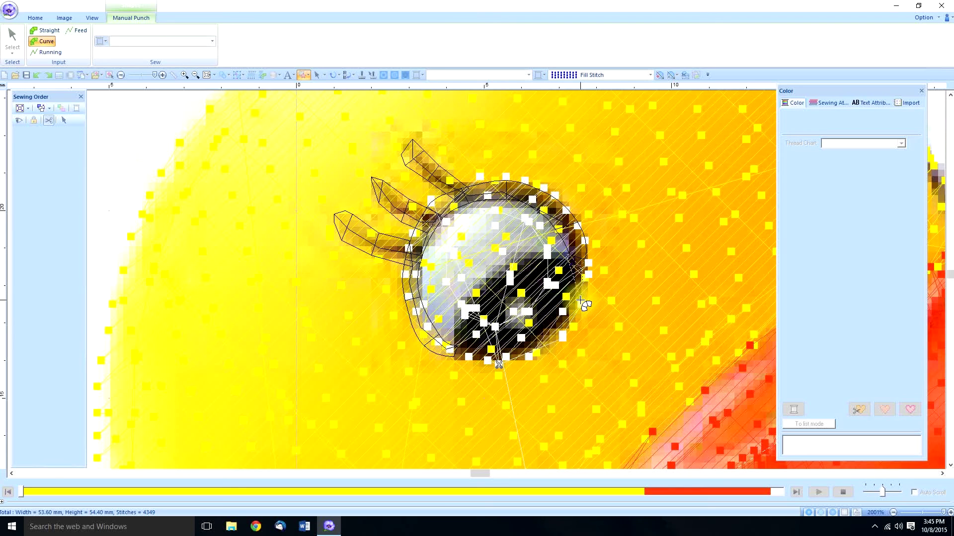
# Widen the curved satin to cover the black pupil down to the lower rim and finish the manual punch pattern
pyautogui.click(567, 309)
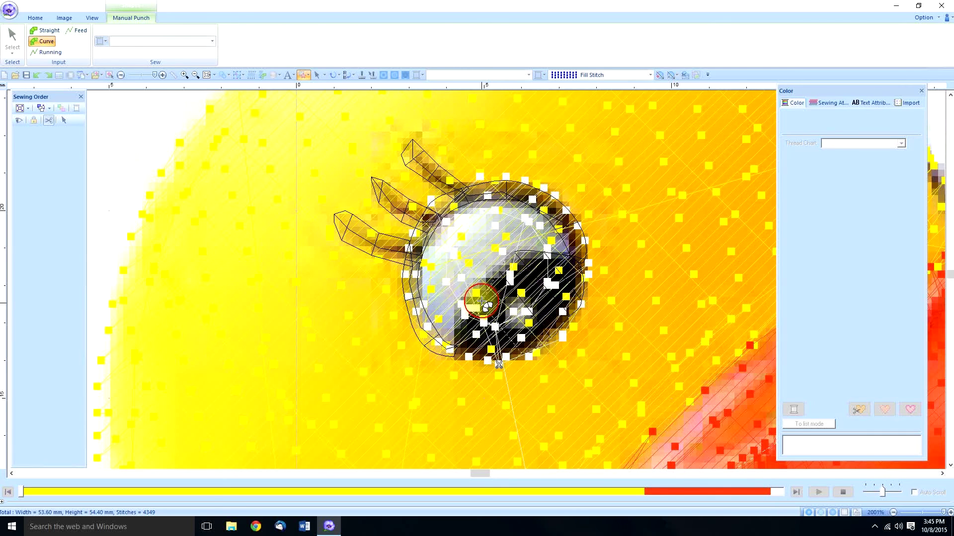
pyautogui.click(474, 287)
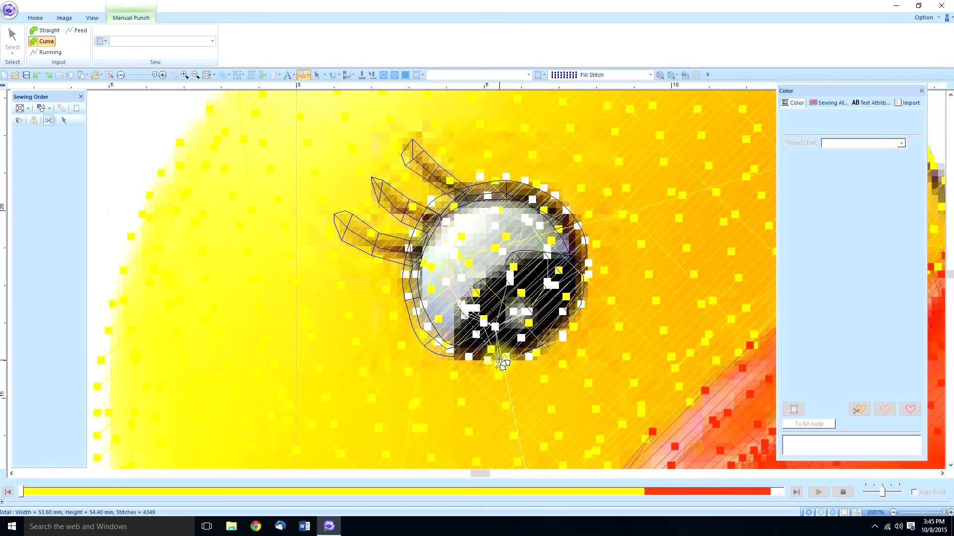
pyautogui.click(454, 355)
pyautogui.doubleClick(459, 357)
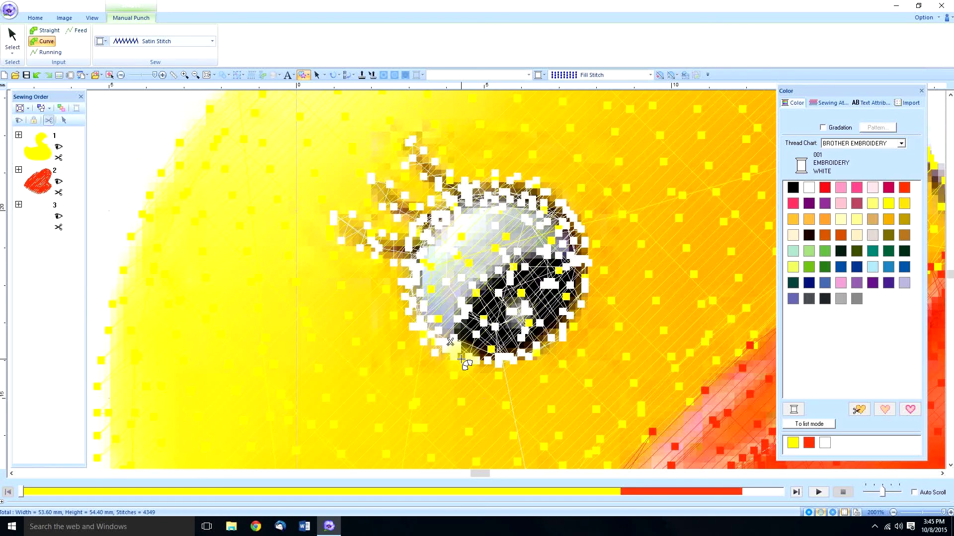
# Recolor the satin parts of the eye and eyelash manual punch pattern to black and deselect it
pyautogui.click(11, 35)
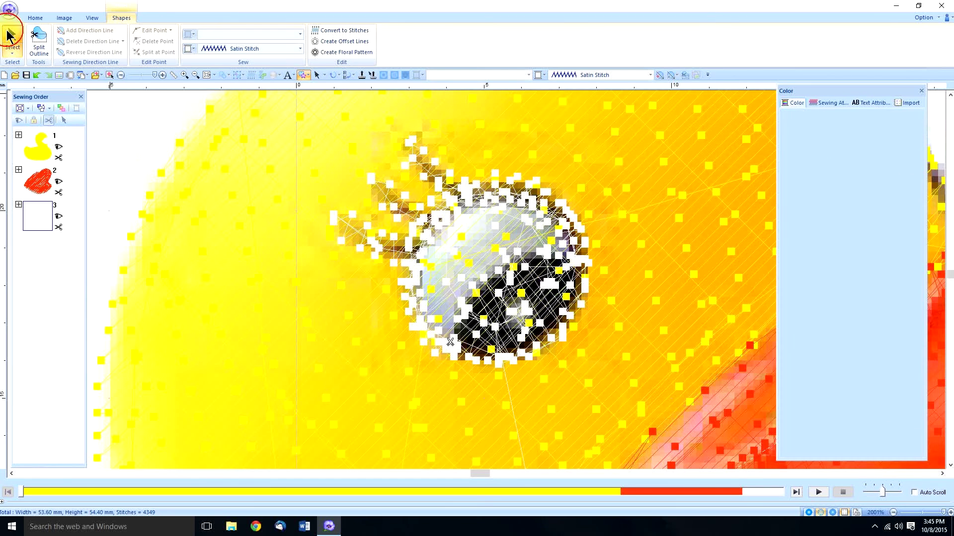
pyautogui.click(188, 48)
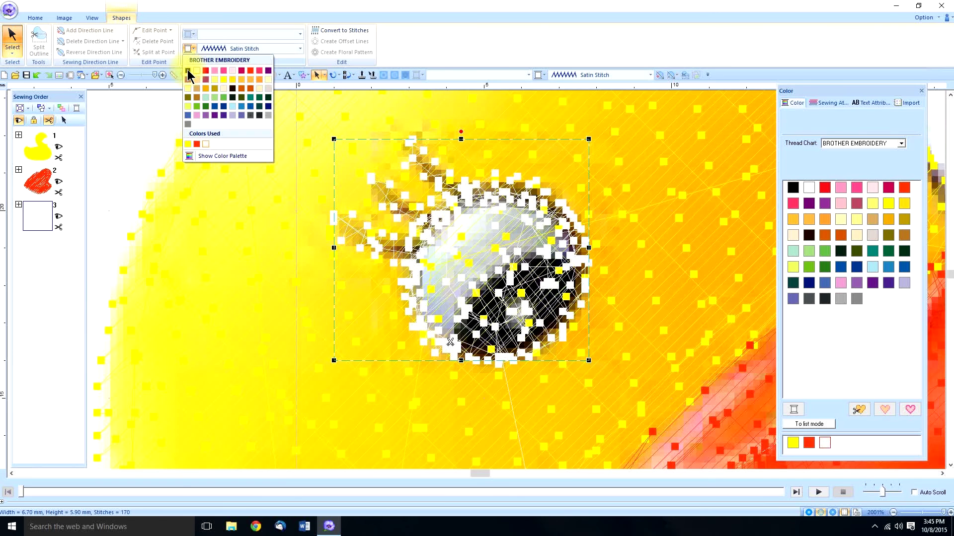
pyautogui.click(188, 71)
pyautogui.click(157, 115)
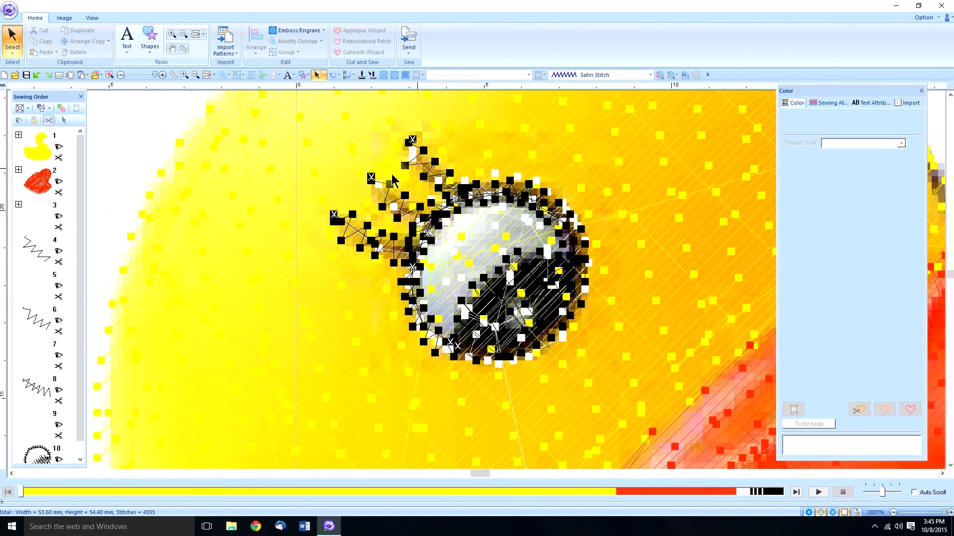
# Measure the stitch width across the upper eyelash and then the middle eyelash beside the eye
pyautogui.click(184, 49)
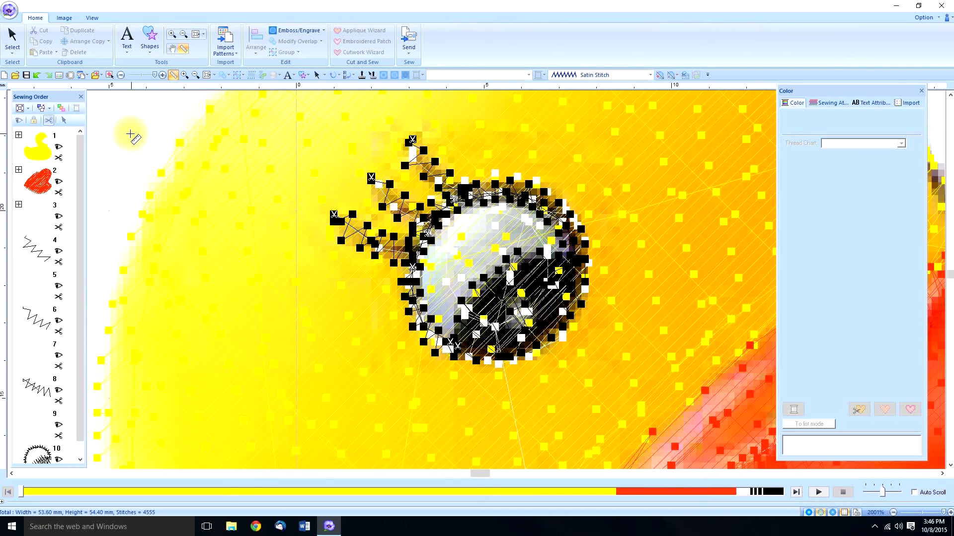
pyautogui.click(4, 87)
pyautogui.click(4, 88)
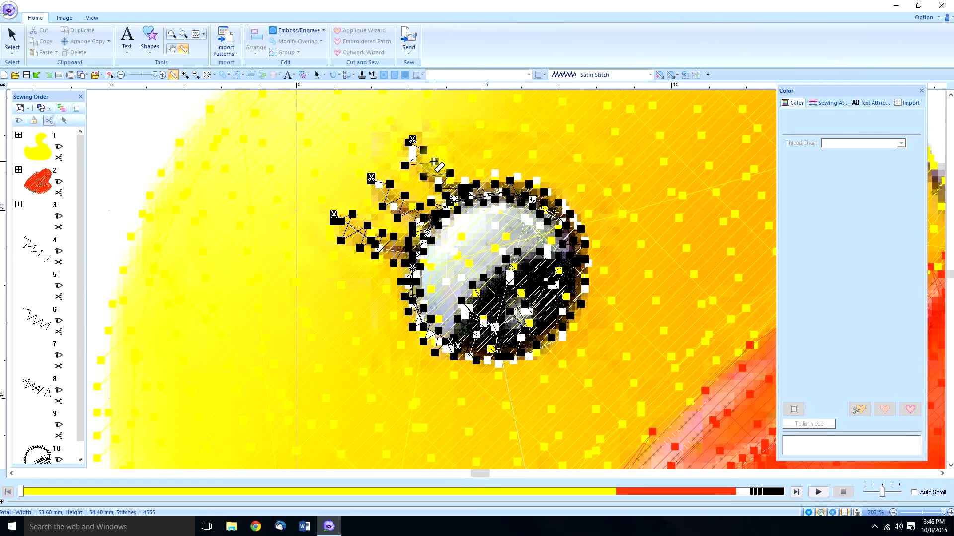
pyautogui.moveTo(435, 161); pyautogui.dragTo(404, 165)
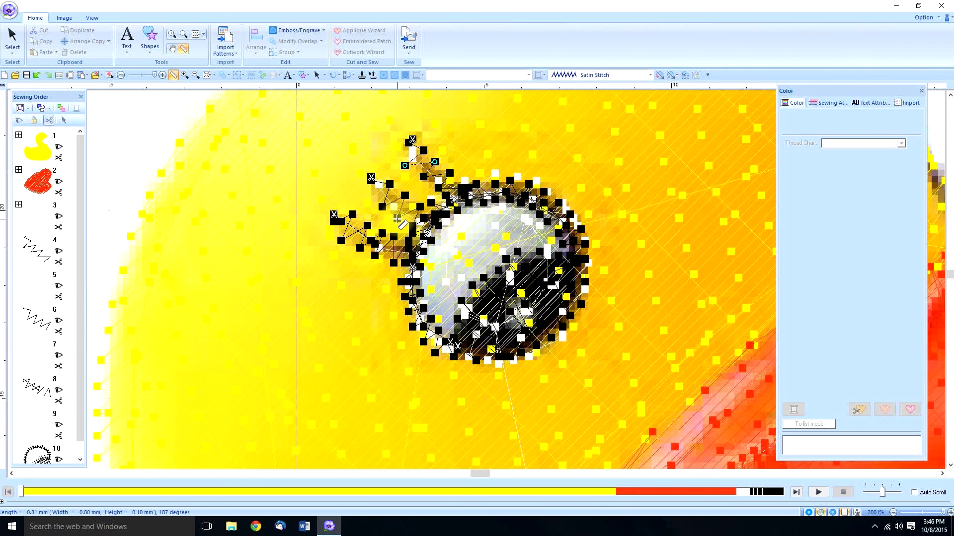
pyautogui.moveTo(420, 206); pyautogui.dragTo(398, 217)
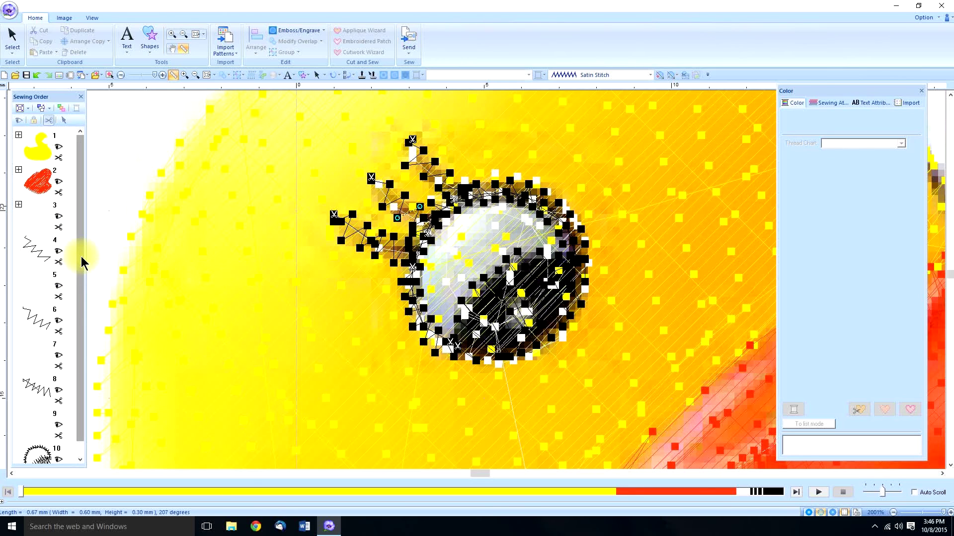
# Recolor the three white running-stitch paths connecting the eyelashes and the eye to black
pyautogui.click(44, 287)
pyautogui.click(44, 359)
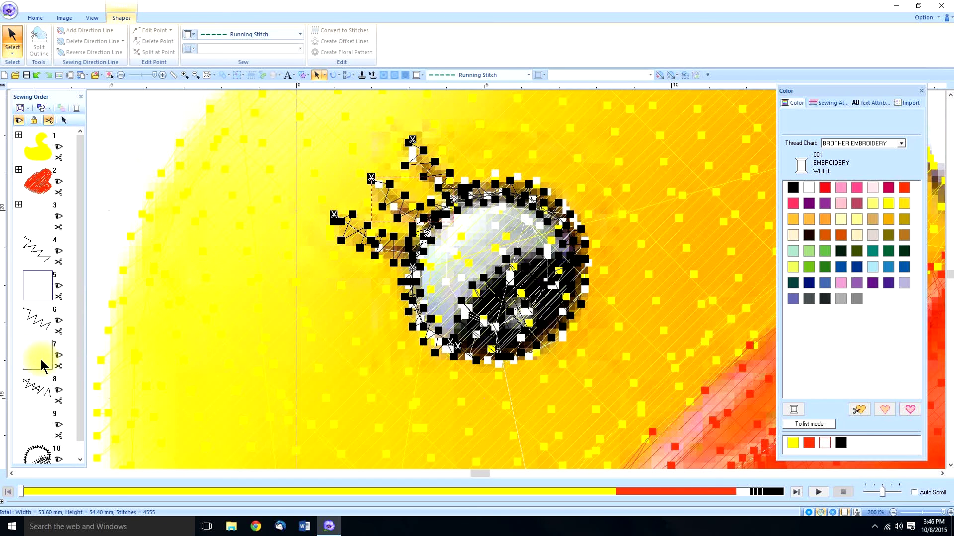
pyautogui.keyDown('shift'); pyautogui.click(46, 364); pyautogui.keyUp('shift')
pyautogui.keyDown('shift'); pyautogui.click(41, 257); pyautogui.keyUp('shift')
pyautogui.click(38, 281)
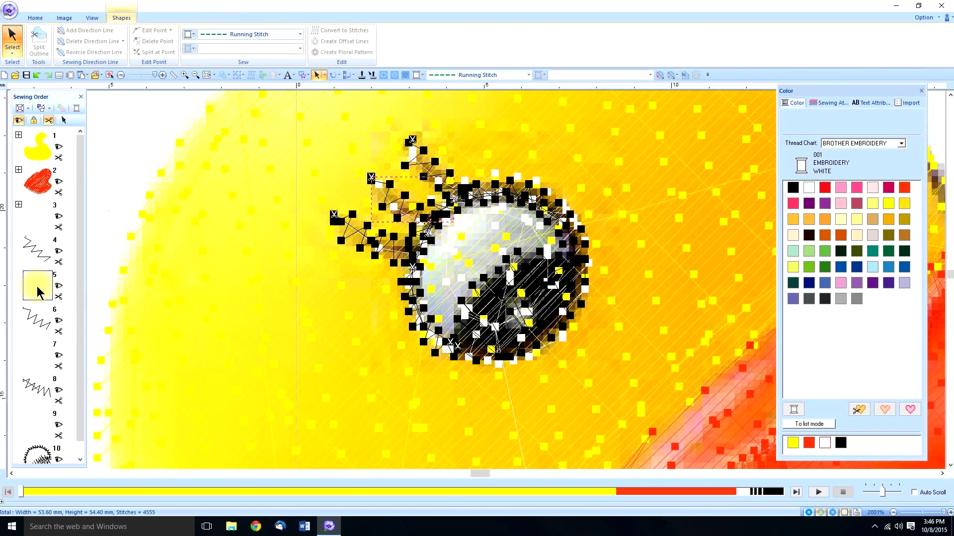
pyautogui.keyDown('ctrl'); pyautogui.click(44, 348); pyautogui.keyUp('ctrl')
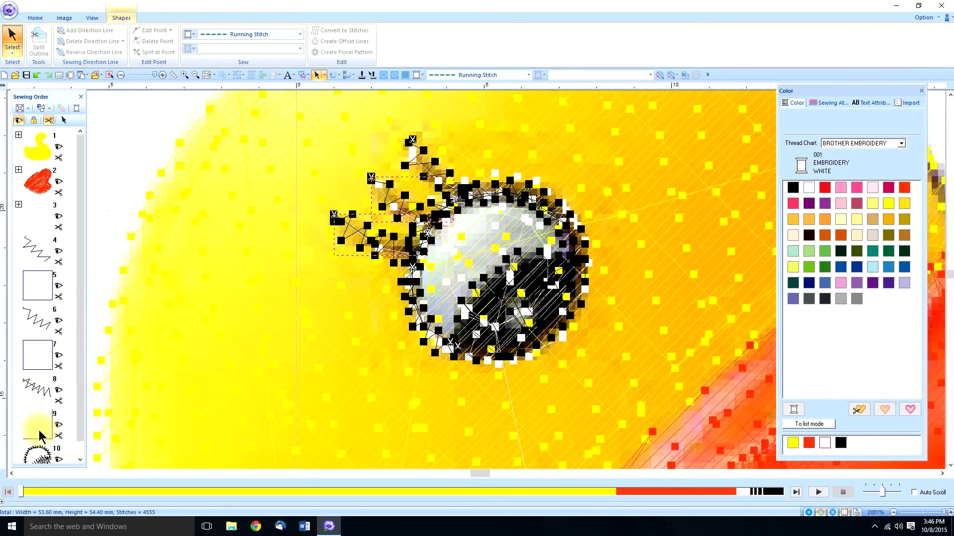
pyautogui.click(420, 75)
pyautogui.click(416, 98)
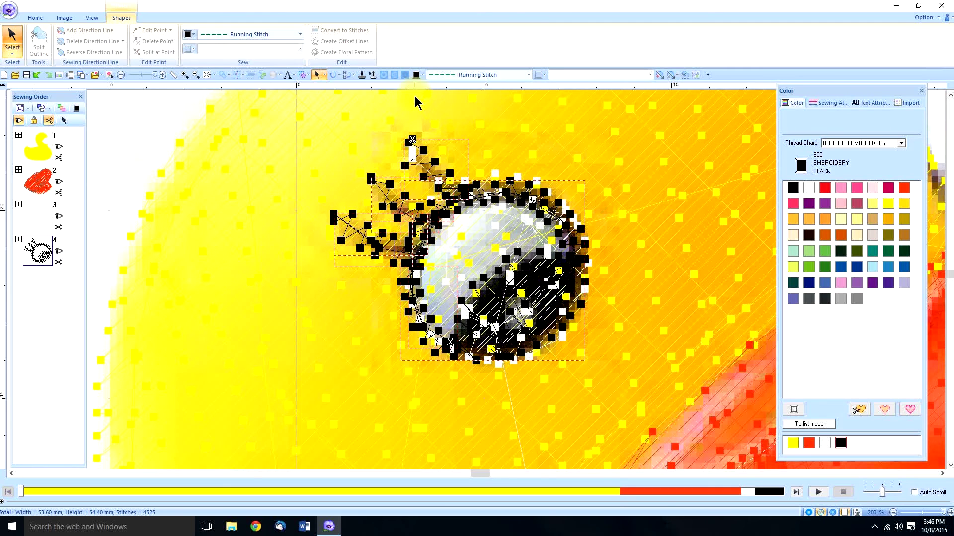
# Set the pull compensation of the four black satin parts, the three eyelashes and the eye outline, to 0.3 mm
pyautogui.click(19, 239)
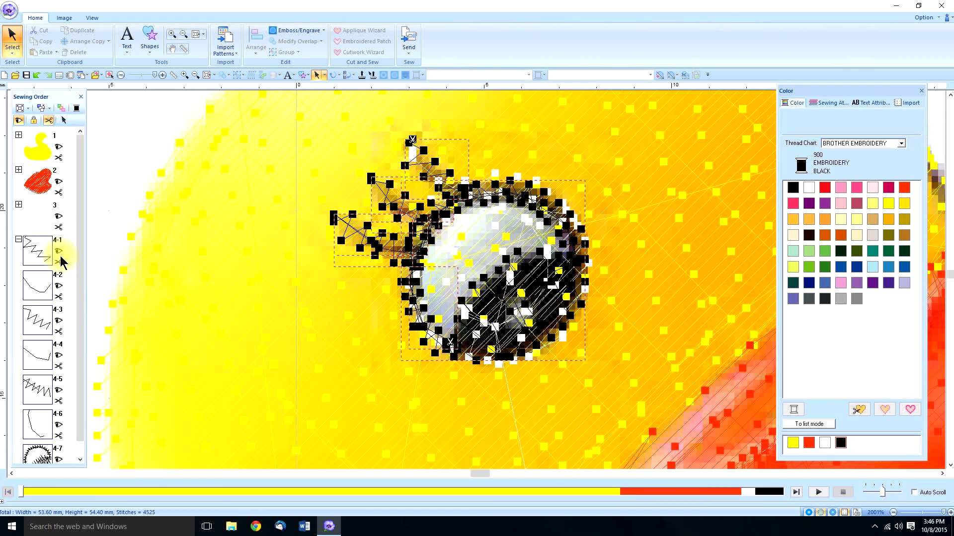
pyautogui.click(37, 253)
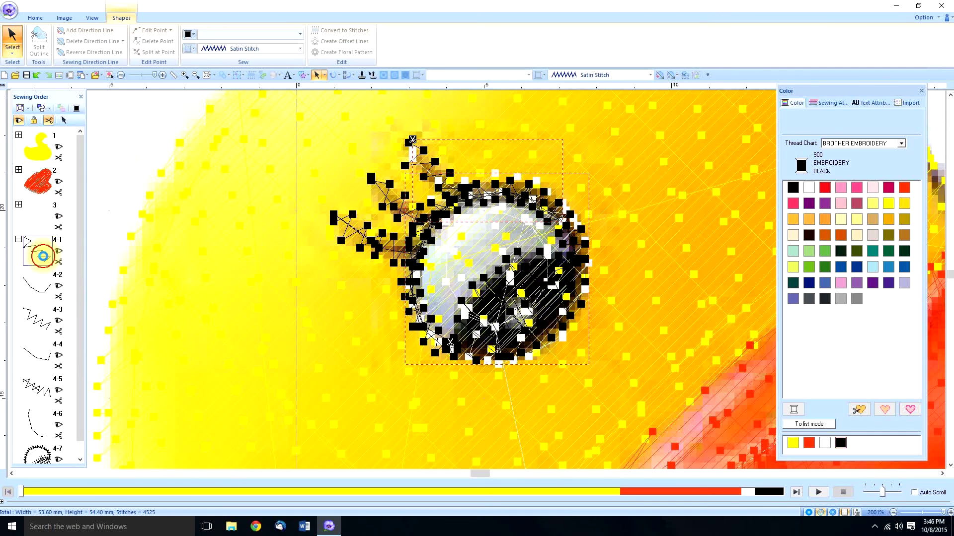
pyautogui.keyDown('ctrl'); pyautogui.click(36, 393); pyautogui.keyUp('ctrl')
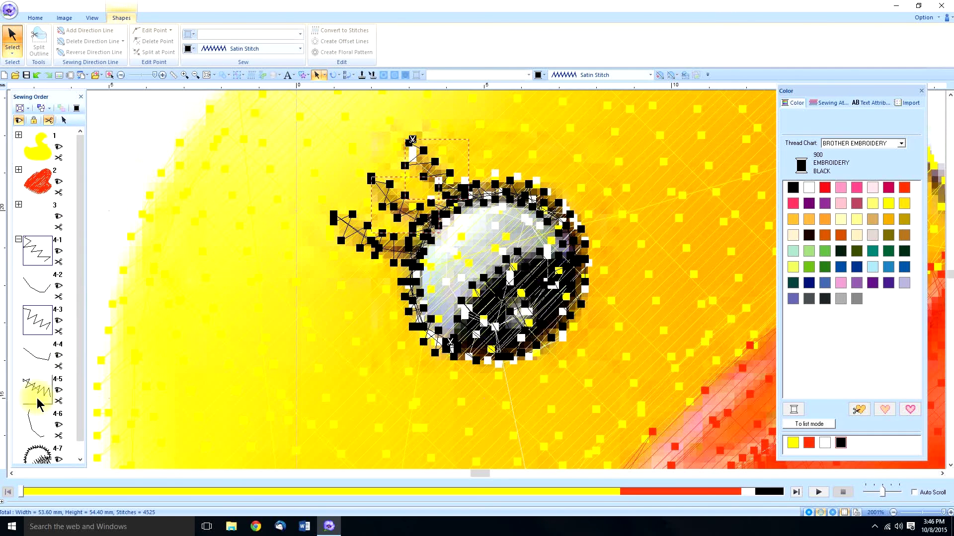
pyautogui.moveTo(80, 346); pyautogui.dragTo(80, 360)
pyautogui.keyDown('ctrl'); pyautogui.click(37, 444); pyautogui.keyUp('ctrl')
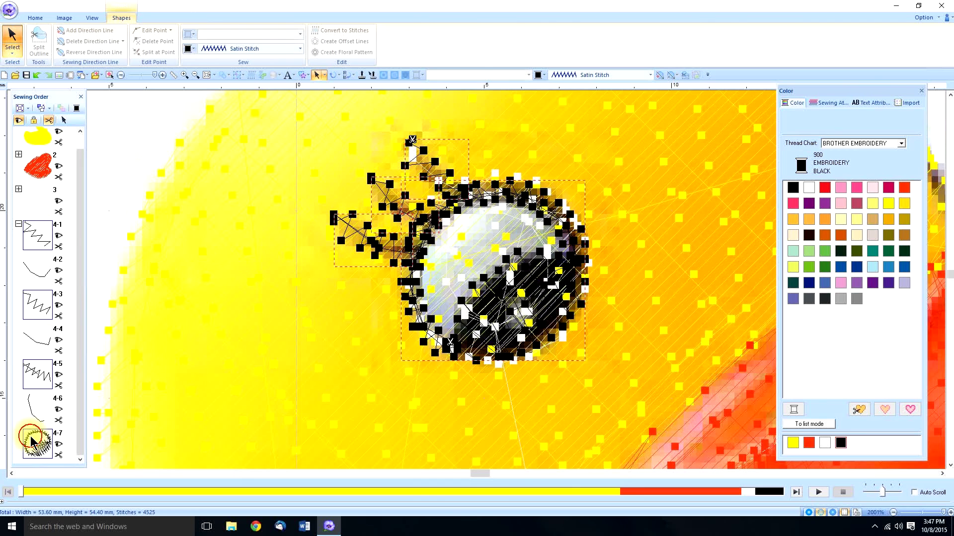
pyautogui.click(835, 104)
pyautogui.click(840, 271)
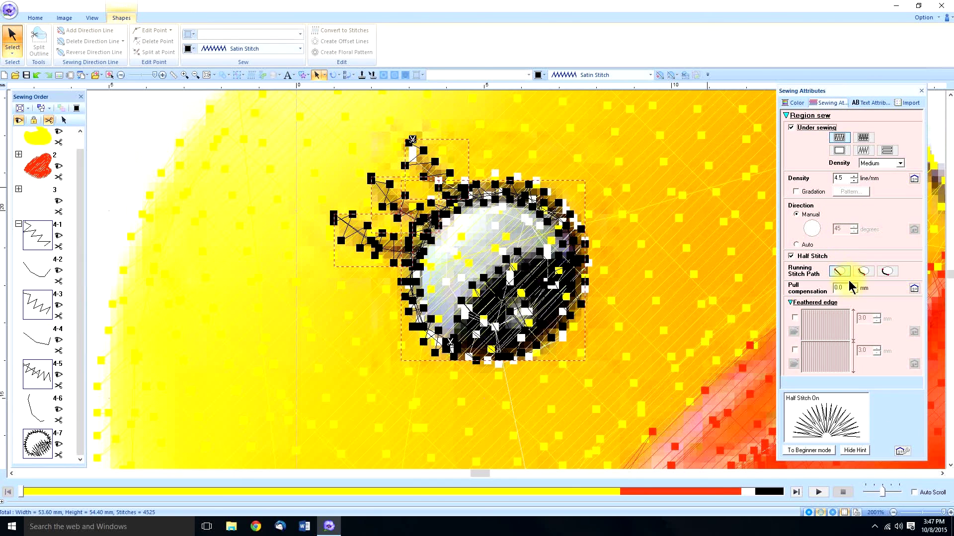
pyautogui.click(853, 285)
pyautogui.click(853, 285)
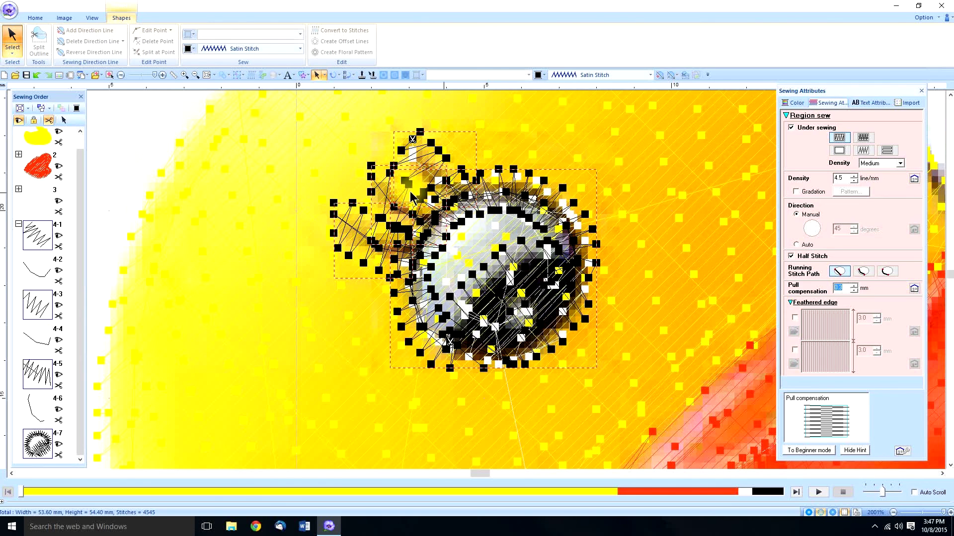
# Fit the whole duck design in the window, deselect everything and show it in the realistic view
pyautogui.click(36, 17)
pyautogui.click(193, 35)
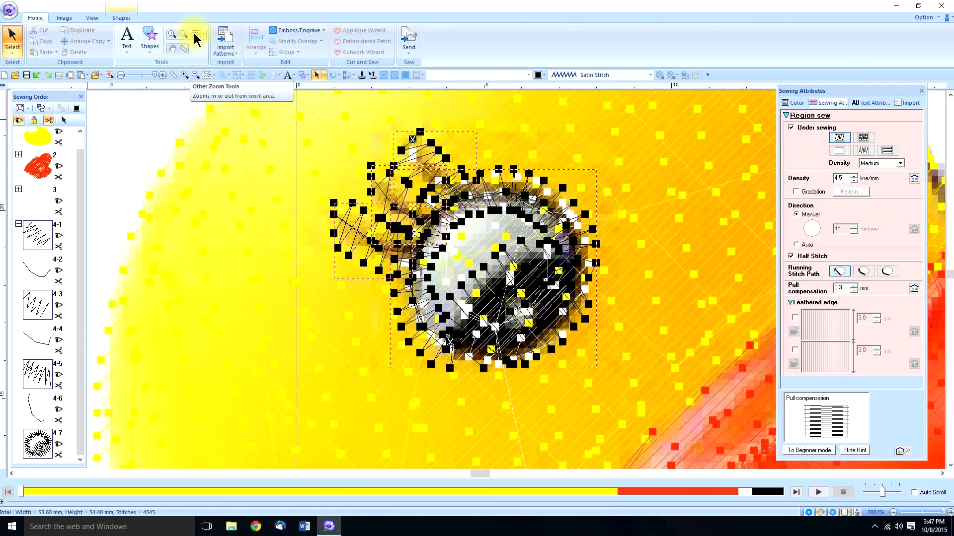
pyautogui.click(196, 35)
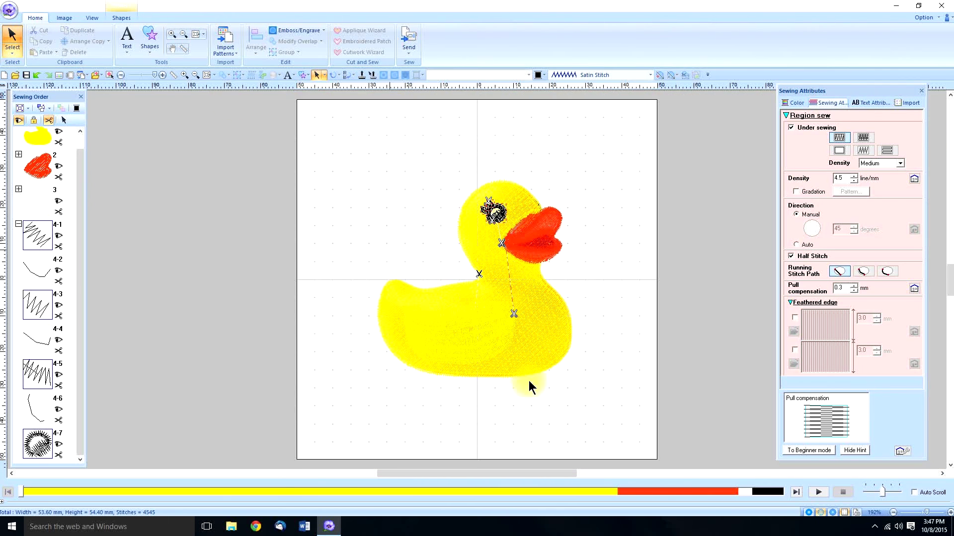
pyautogui.click(614, 402)
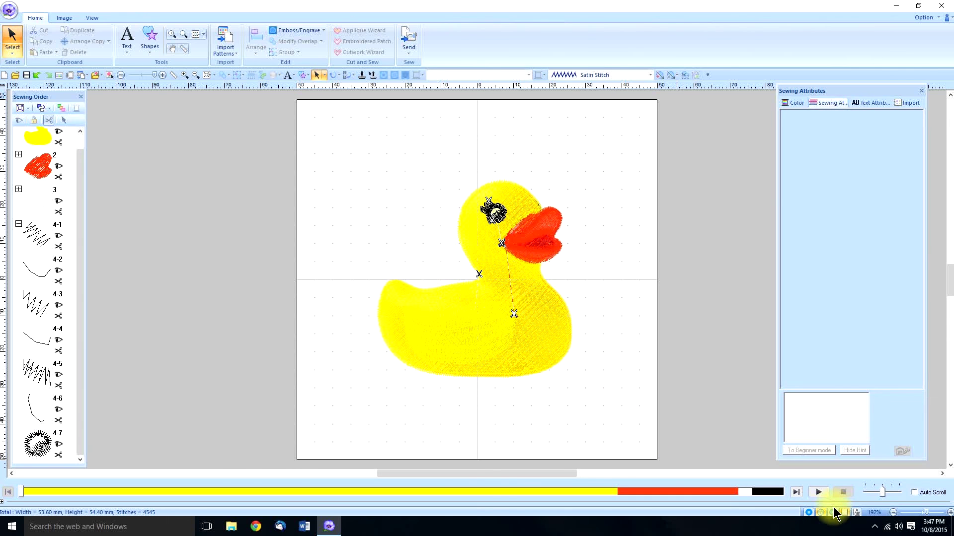
pyautogui.hotkey('shift', 'r')
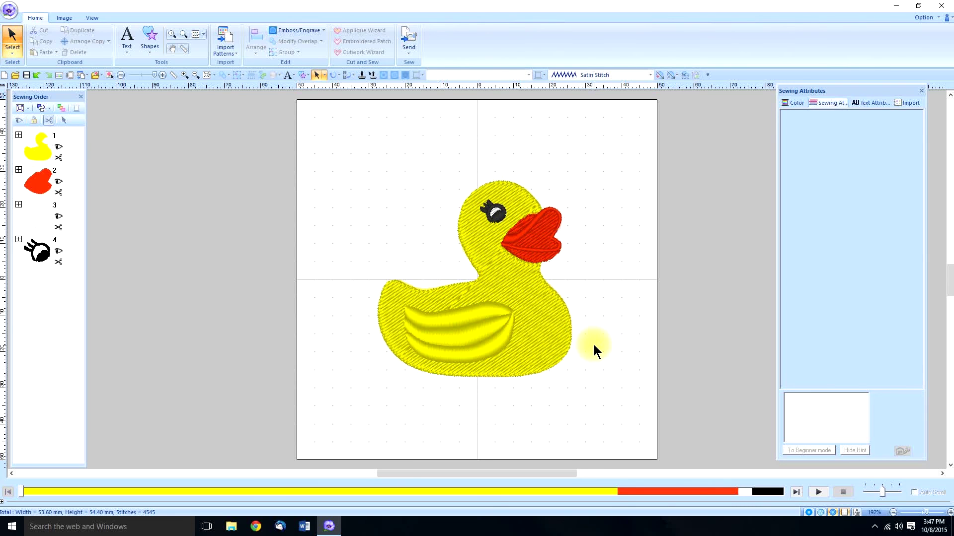
# Move the entry and exit points of the yellow duck body from the neck to the top of the head
pyautogui.click(509, 281)
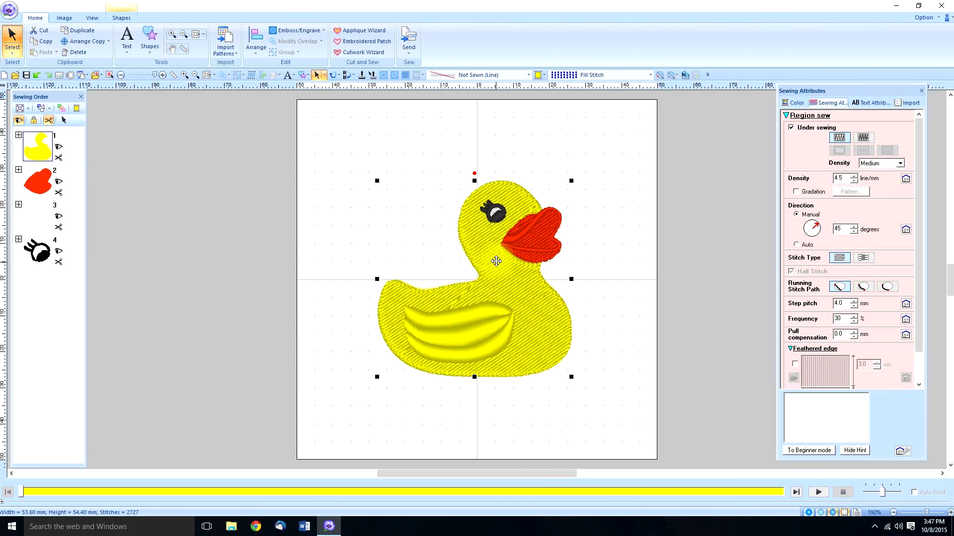
pyautogui.click(13, 53)
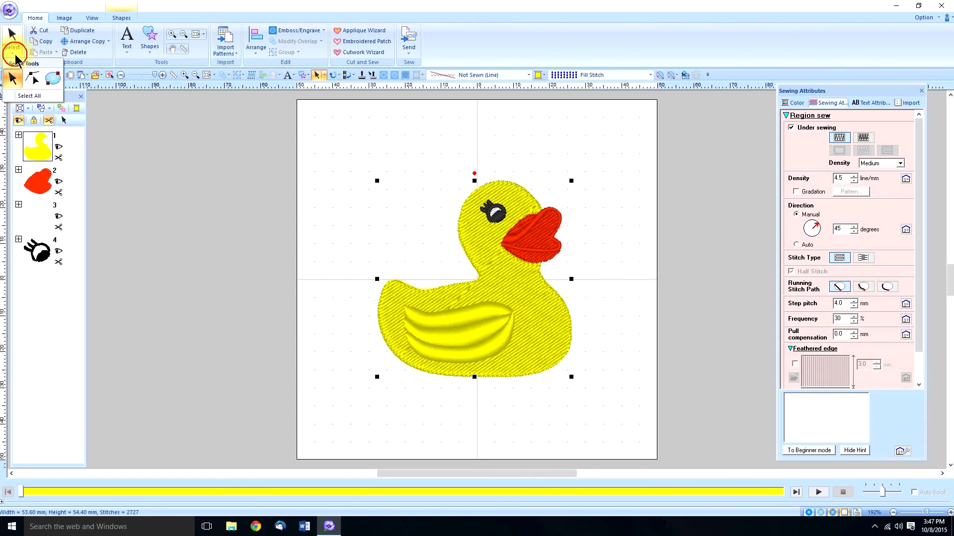
pyautogui.click(52, 78)
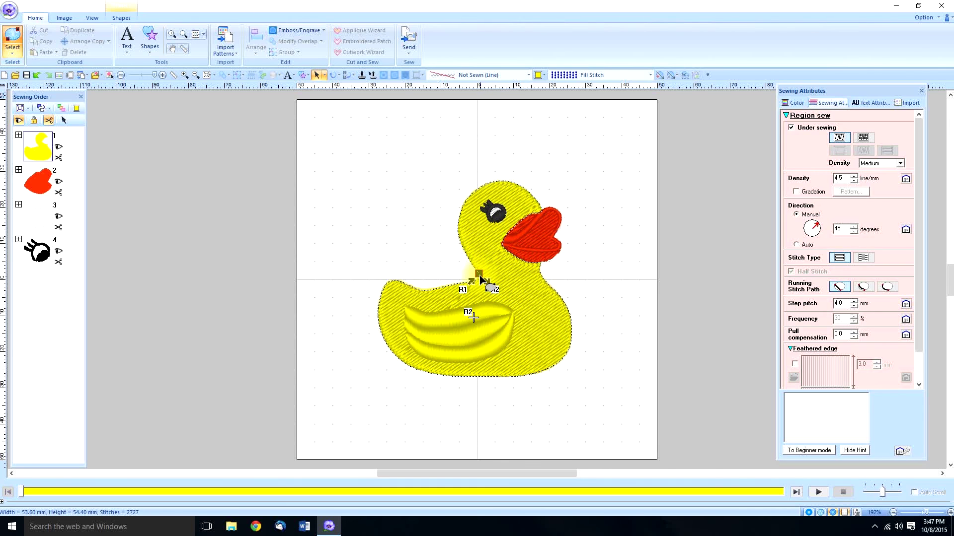
pyautogui.click(501, 183)
pyautogui.click(477, 273)
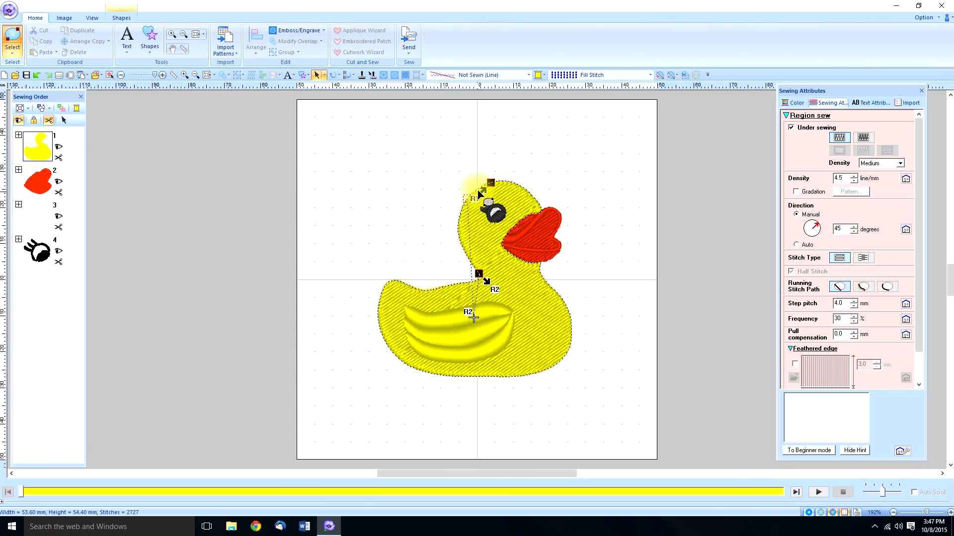
pyautogui.click(491, 183)
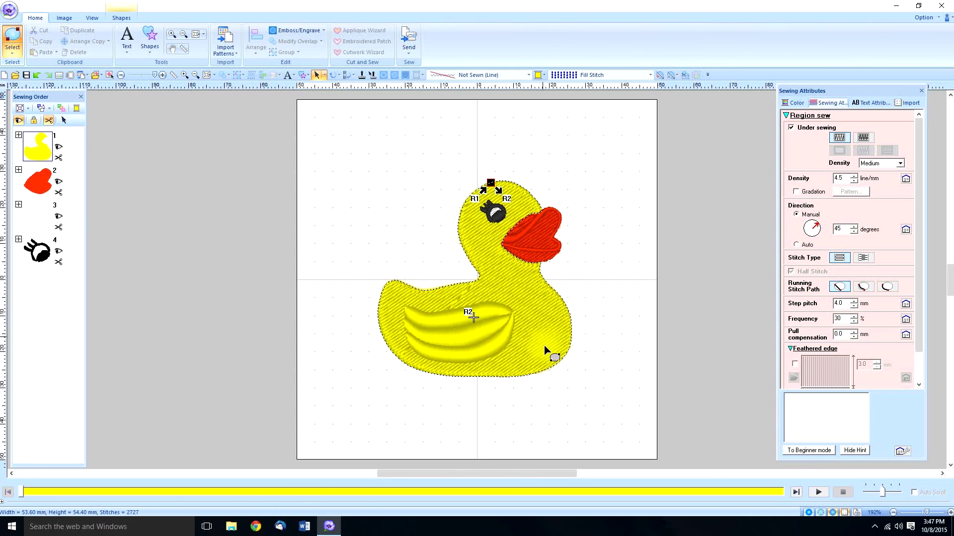
# Move the yellow body's entry and exit points to the tip of the tail and start the stitch simulation
pyautogui.click(472, 317)
pyautogui.click(489, 184)
pyautogui.click(491, 182)
pyautogui.moveTo(492, 183)
pyautogui.mouseDown()
pyautogui.moveTo(509, 182)
pyautogui.moveTo(467, 224)
pyautogui.moveTo(467, 304)
pyautogui.moveTo(370, 295)
pyautogui.moveTo(389, 288)
pyautogui.mouseUp()
pyautogui.moveTo(511, 182); pyautogui.dragTo(477, 306)
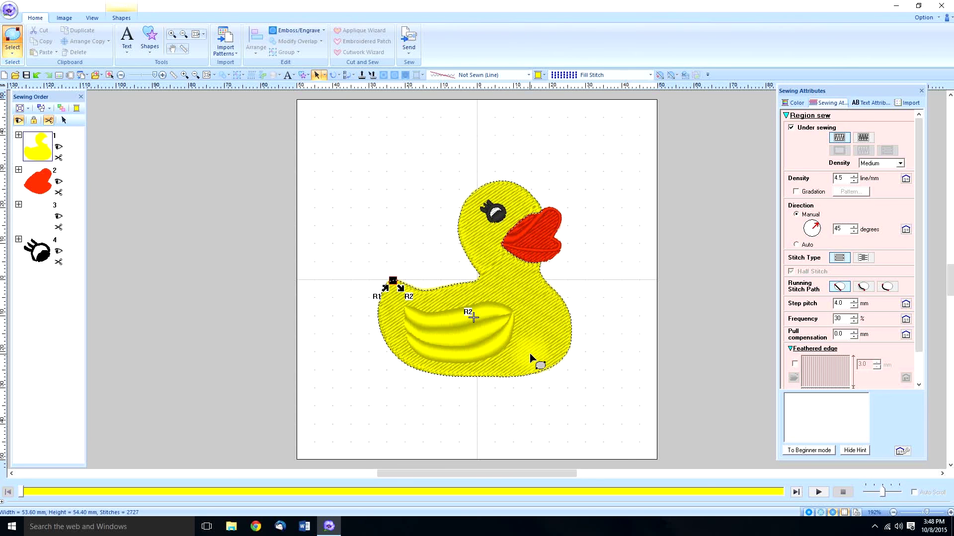
pyautogui.click(818, 492)
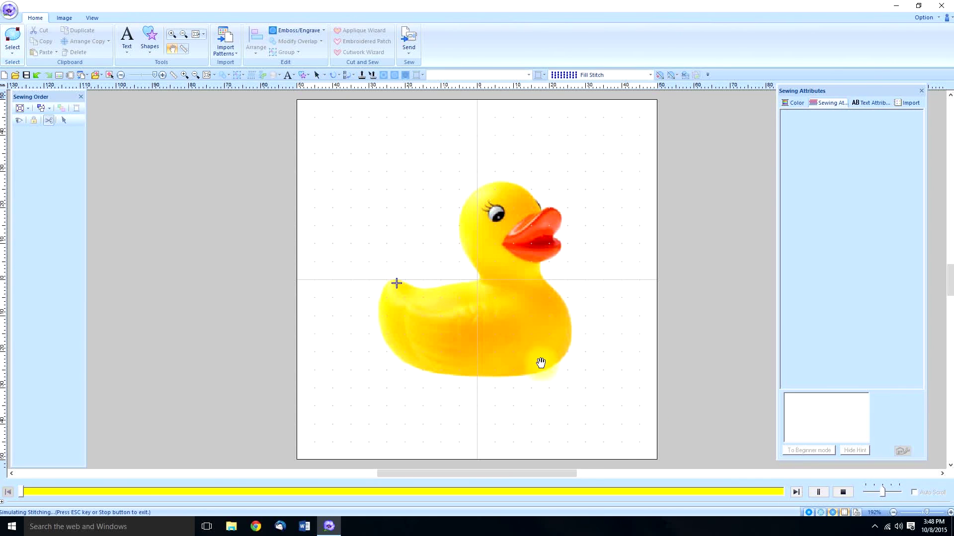